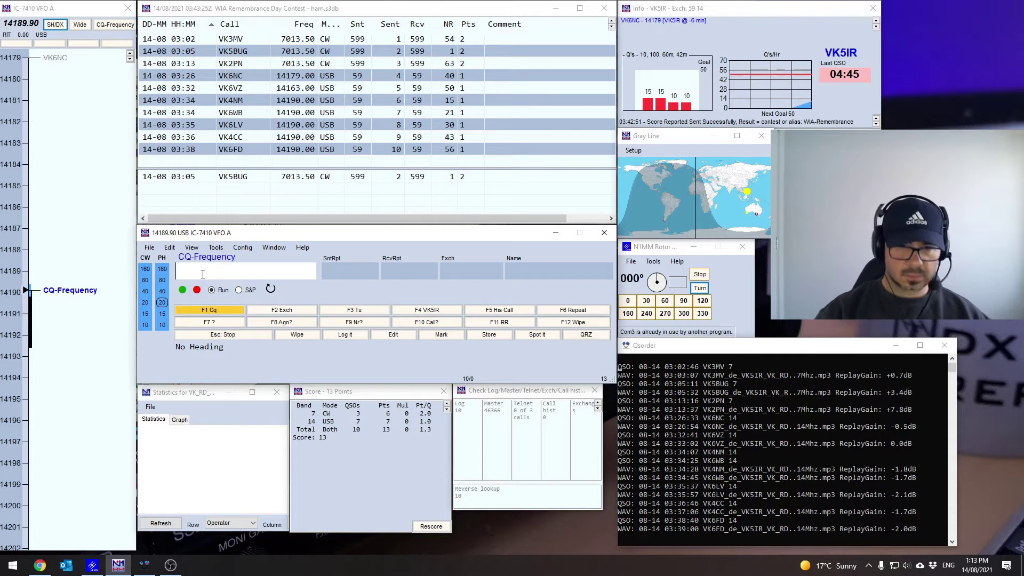
- Transmit the CQ message on the run frequency and return to the empty call sign entry
{"action": "key", "text": "F1"}
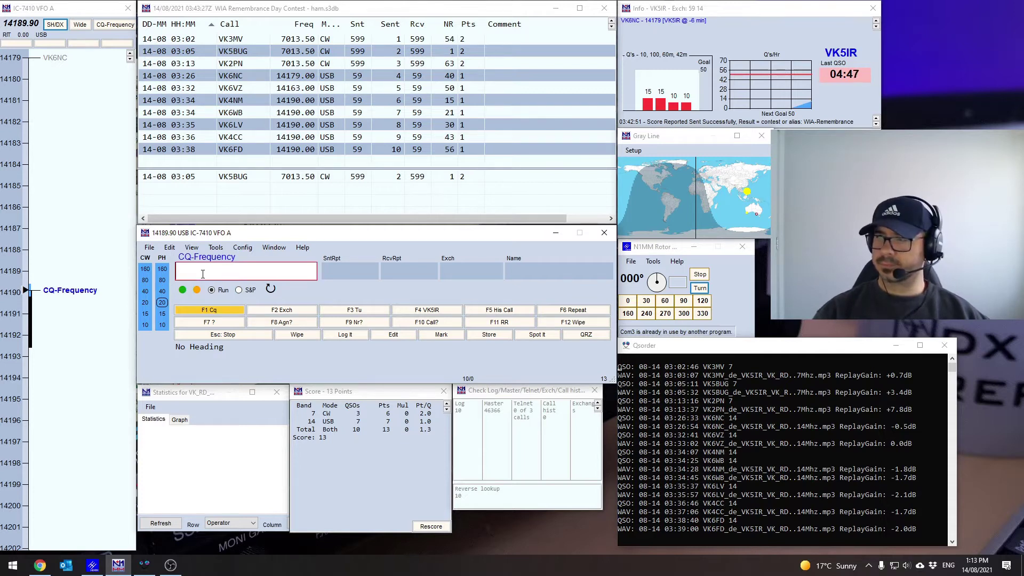
{"action": "key", "text": "alt+Tab"}
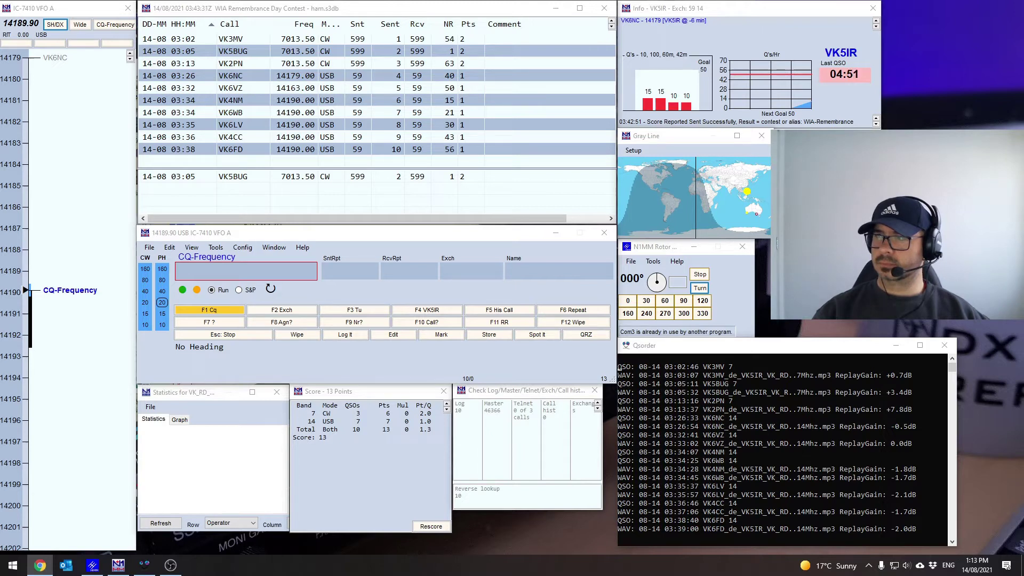
{"action": "left_click", "coordinate": [225, 268]}
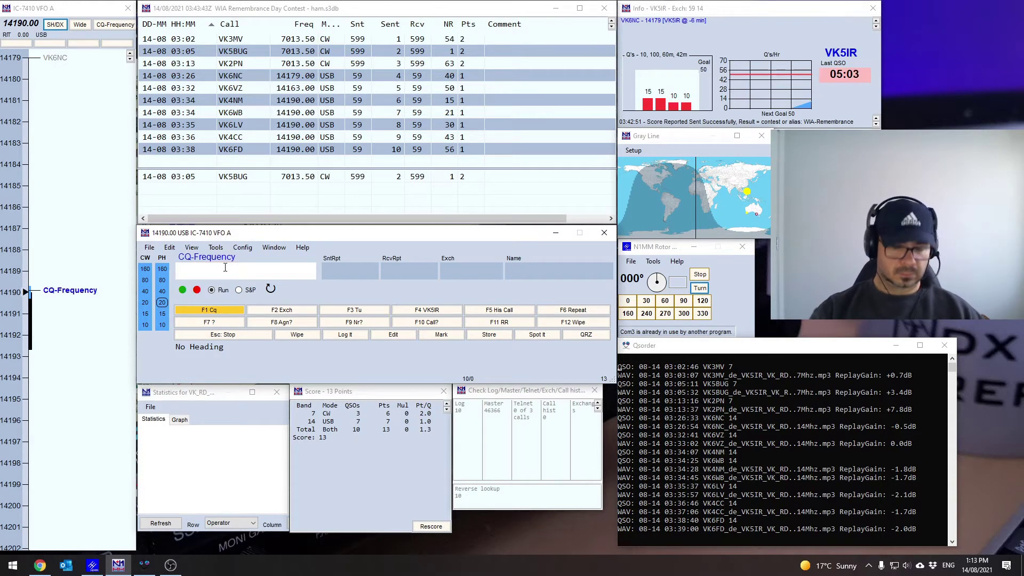
- Enter VK3TT as the calling station's call sign and try to replace it with ZL3TT
{"action": "type", "text": "VK"}
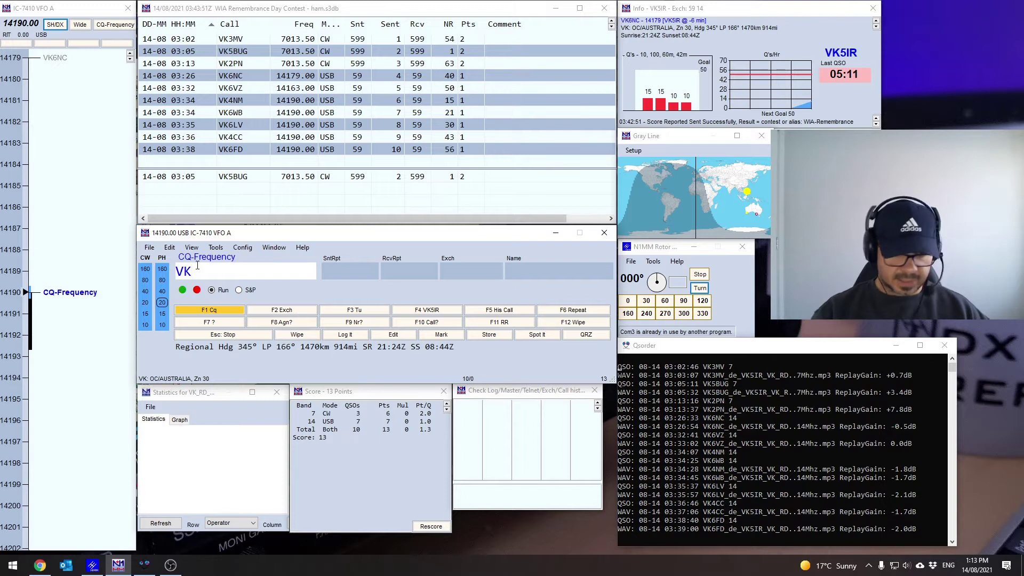
{"action": "key", "text": "alt+Tab"}
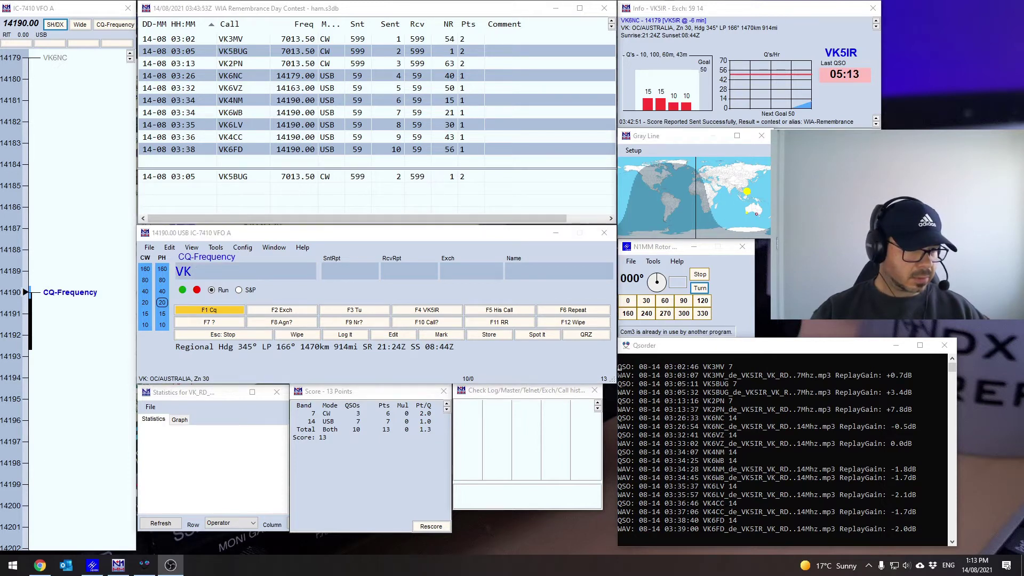
{"action": "left_click", "coordinate": [221, 271]}
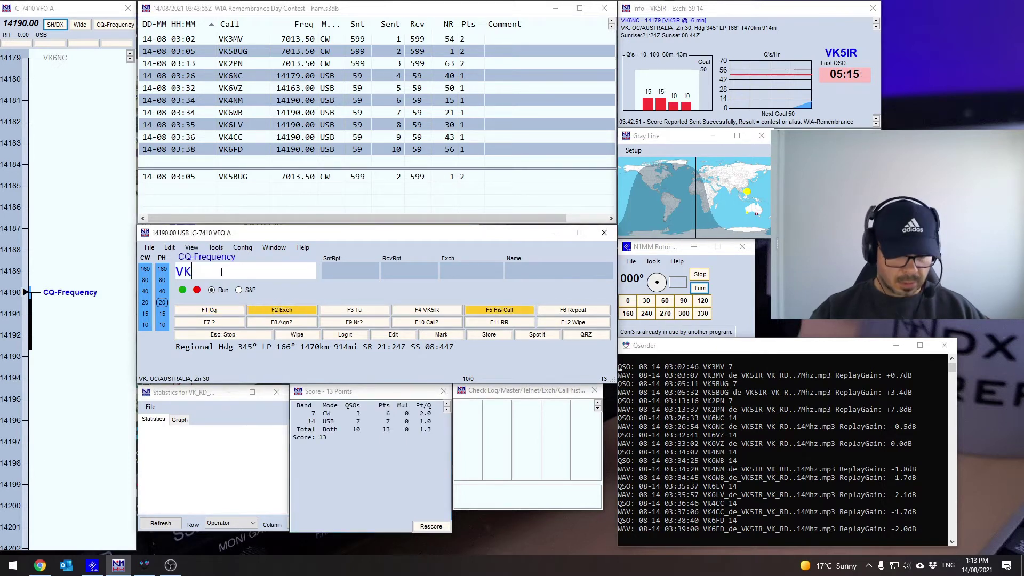
{"action": "type", "text": "3TT"}
{"action": "key", "text": "BackSpace"}
{"action": "key", "text": "BackSpace"}
{"action": "key", "text": "BackSpace"}
{"action": "key", "text": "BackSpace"}
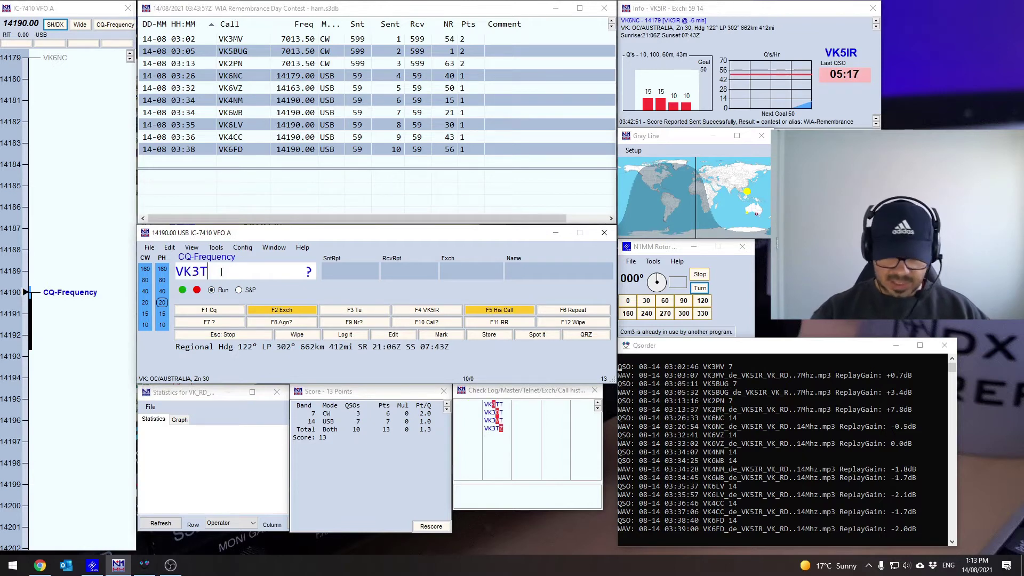
{"action": "type", "text": "ZL3TT"}
{"action": "key", "text": "space"}
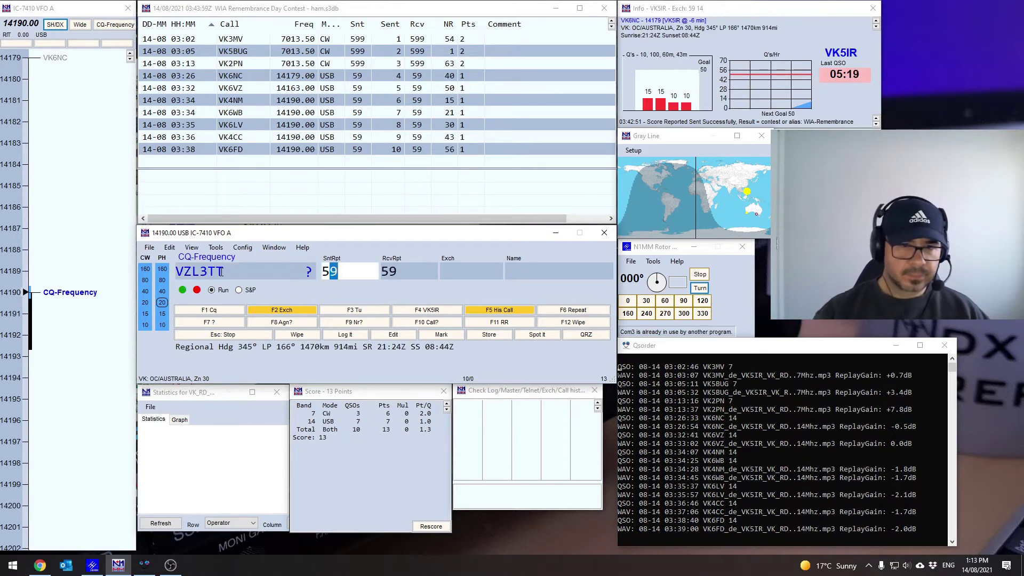
{"action": "left_click", "coordinate": [192, 271]}
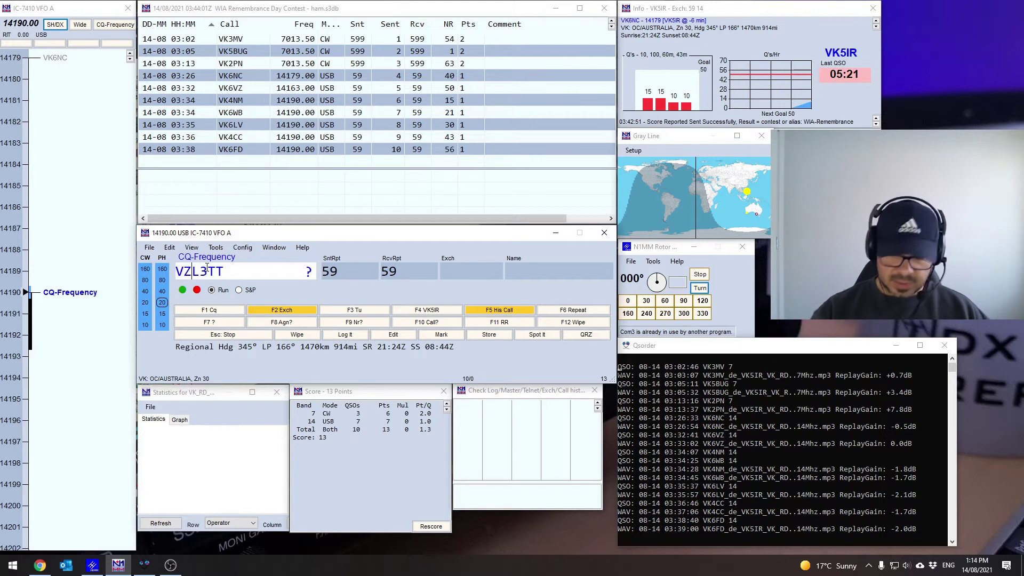
{"action": "key", "text": "BackSpace"}
{"action": "key", "text": "space"}
{"action": "left_click", "coordinate": [184, 272]}
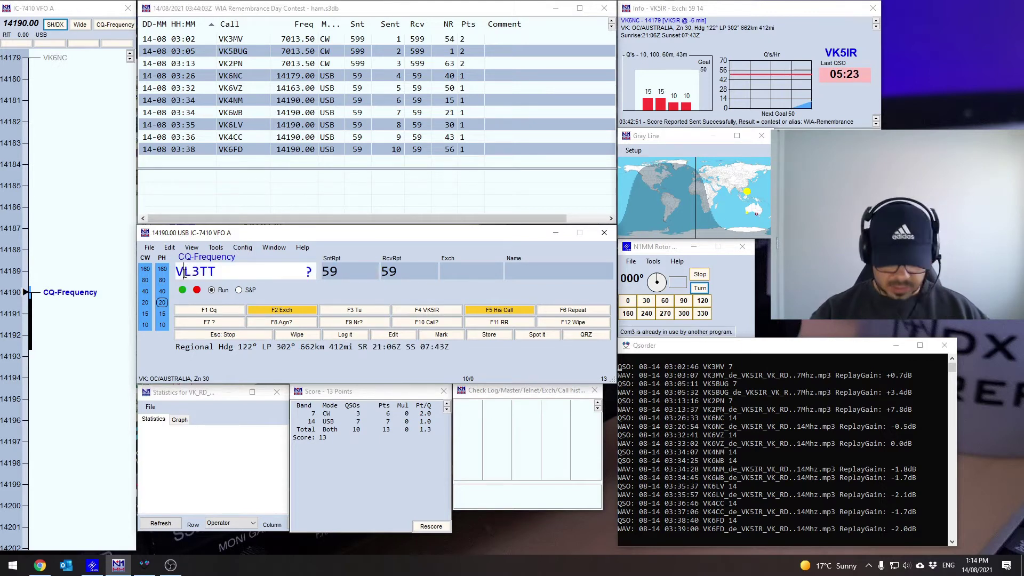
{"action": "key", "text": "BackSpace"}
{"action": "type", "text": "Z"}
{"action": "key", "text": "space"}
{"action": "key", "text": "space"}
{"action": "key", "text": "space"}
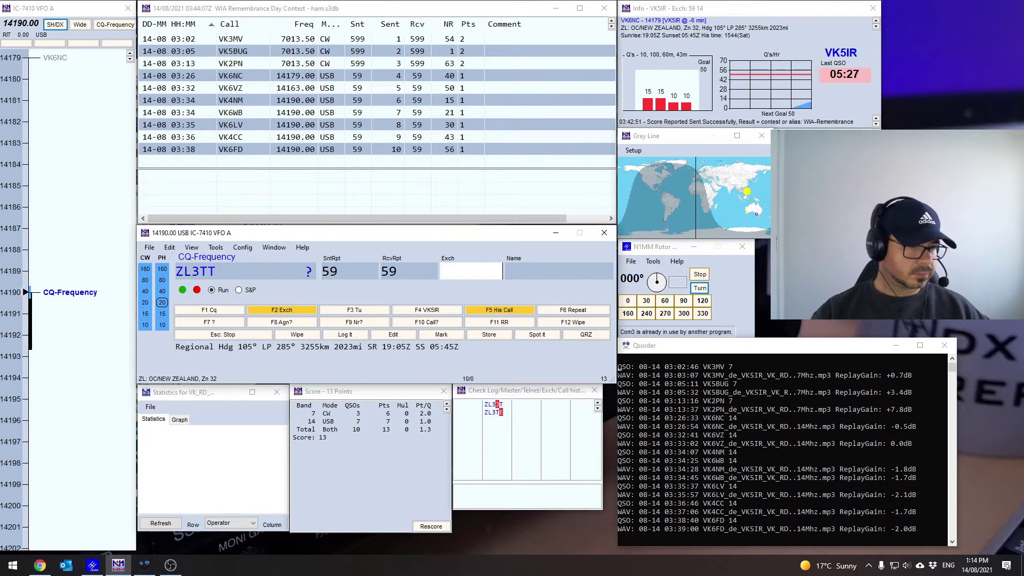
{"action": "key", "text": "alt+Tab"}
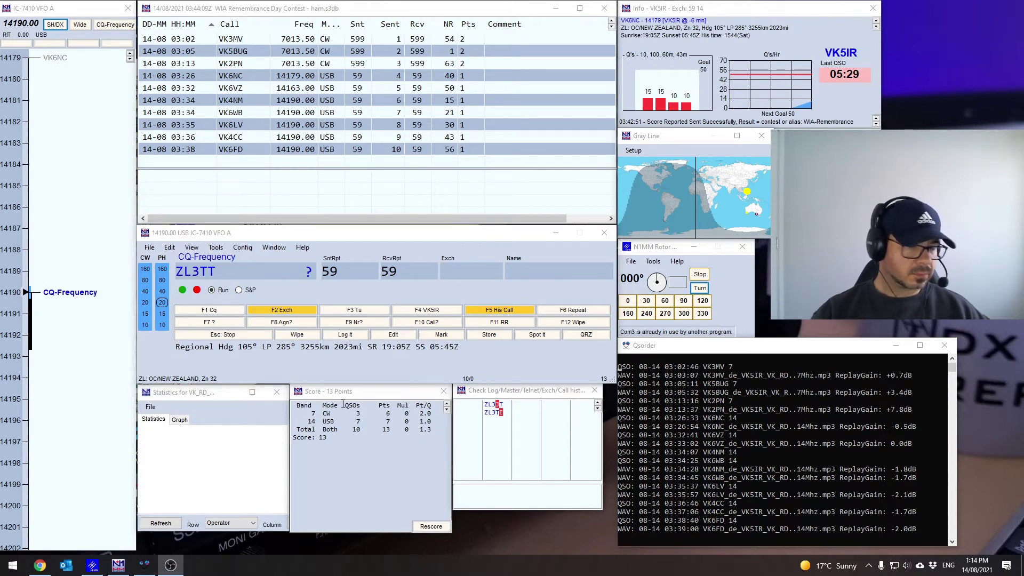
{"action": "left_click", "coordinate": [461, 269]}
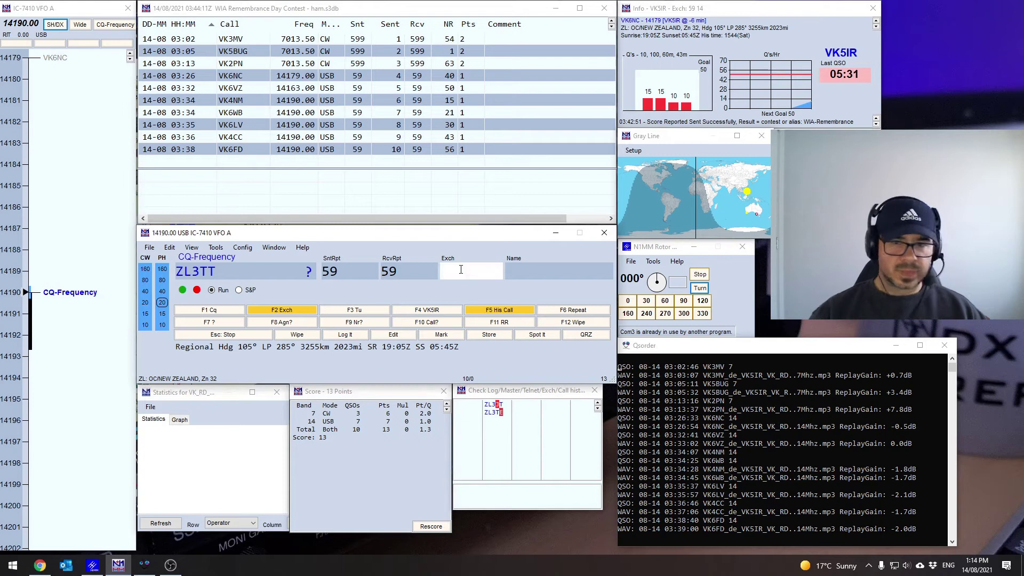
{"action": "type", "text": "030"}
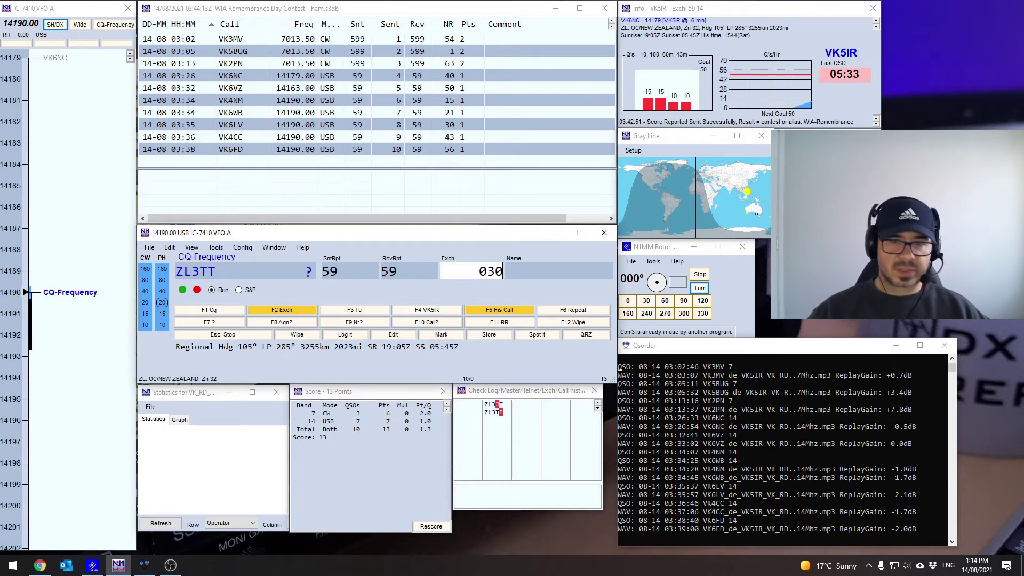
{"action": "key", "text": "Return"}
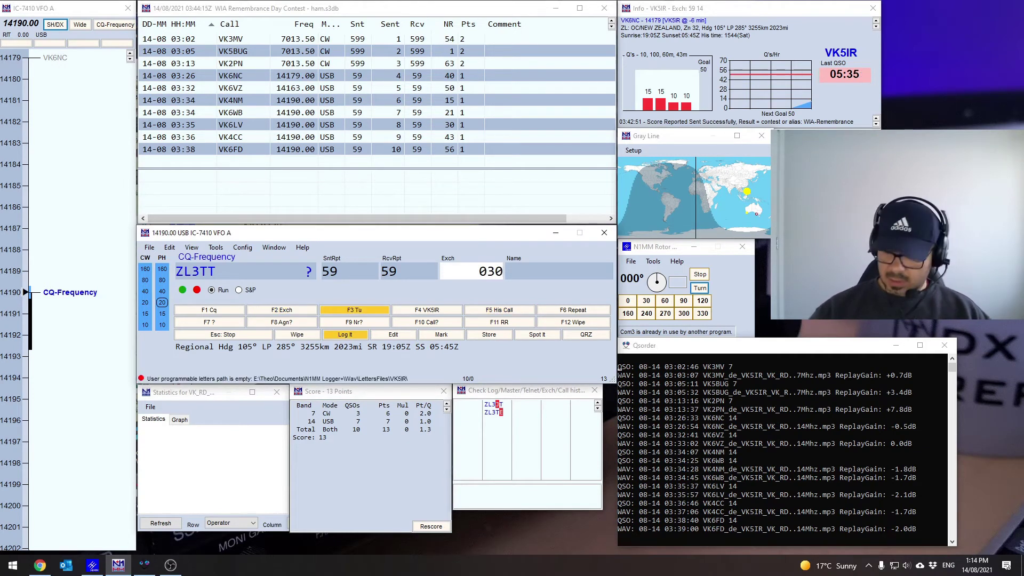
{"action": "key", "text": "Return"}
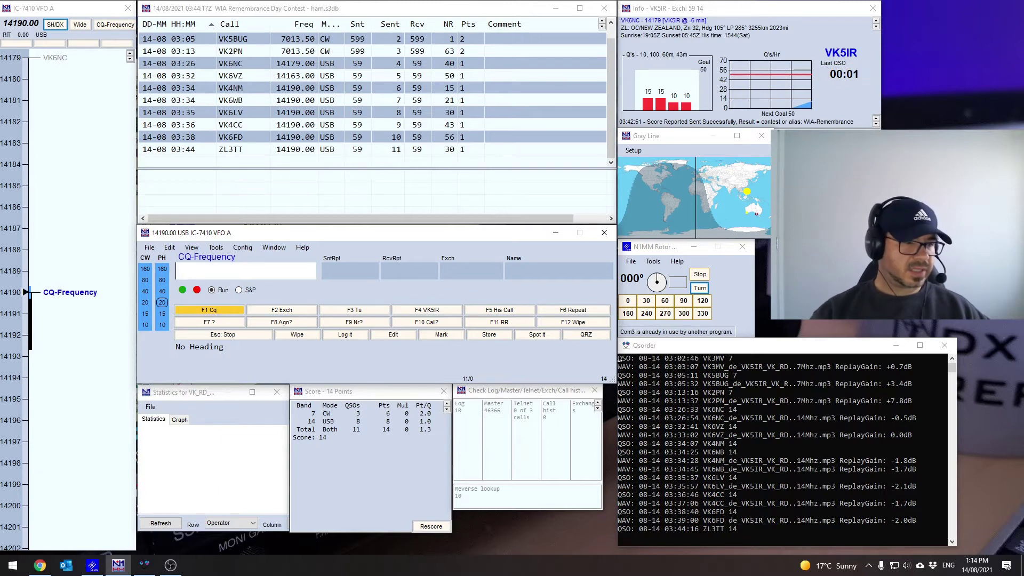
{"action": "key", "text": "alt+Tab"}
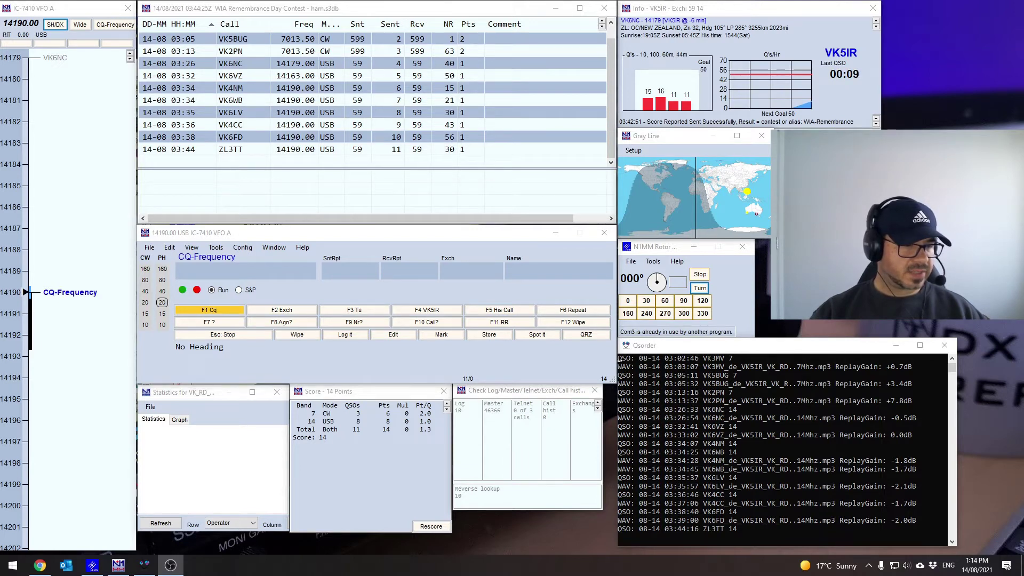
{"action": "left_click", "coordinate": [241, 272]}
{"action": "key", "text": "F1"}
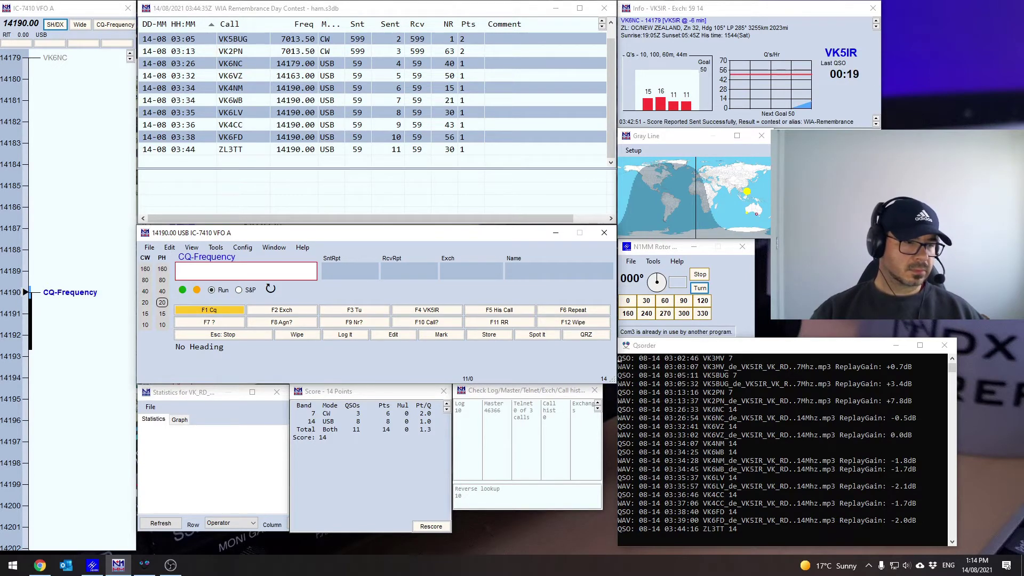
{"action": "key", "text": "Escape"}
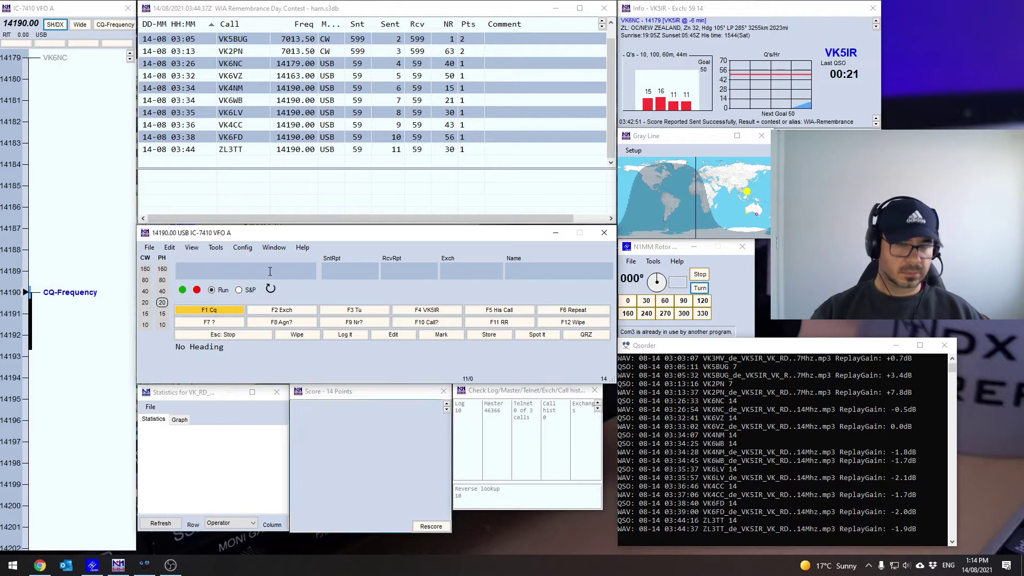
{"action": "left_click", "coordinate": [270, 271]}
{"action": "type", "text": "VK"}
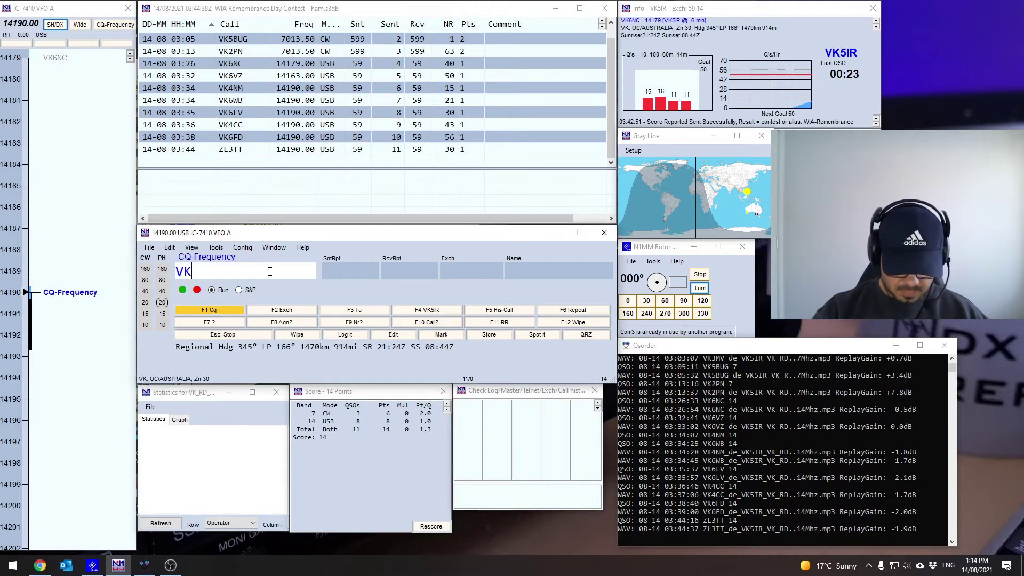
{"action": "key", "text": "BackSpace"}
{"action": "key", "text": "BackSpace"}
{"action": "type", "text": "VK"}
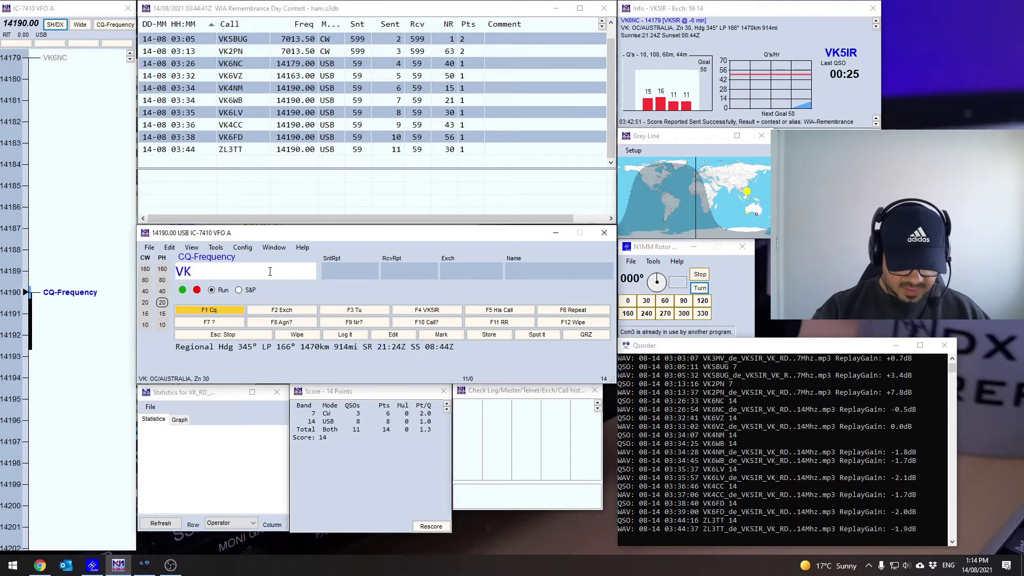
{"action": "type", "text": "6JEF"}
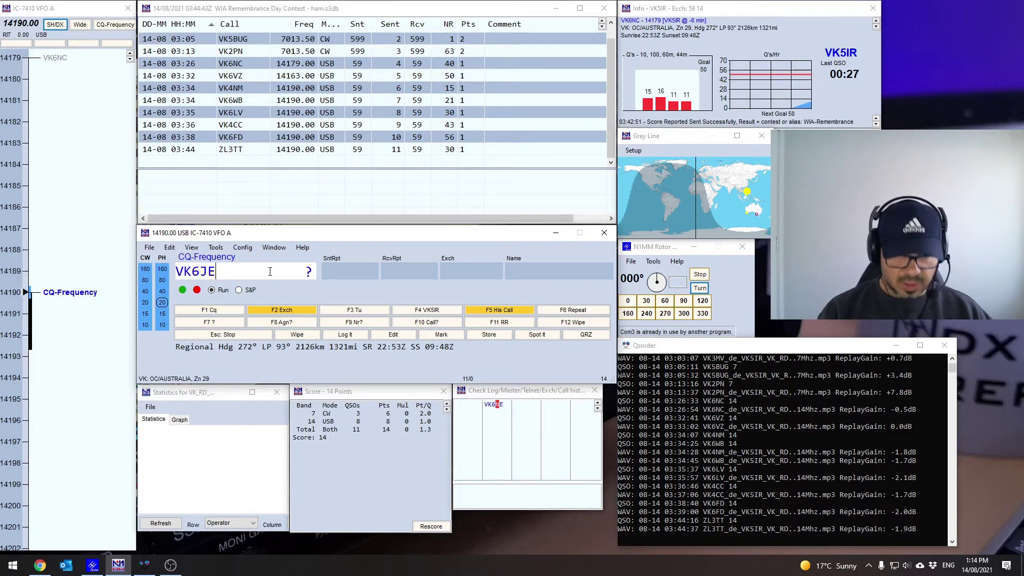
{"action": "key", "text": "space"}
{"action": "key", "text": "space"}
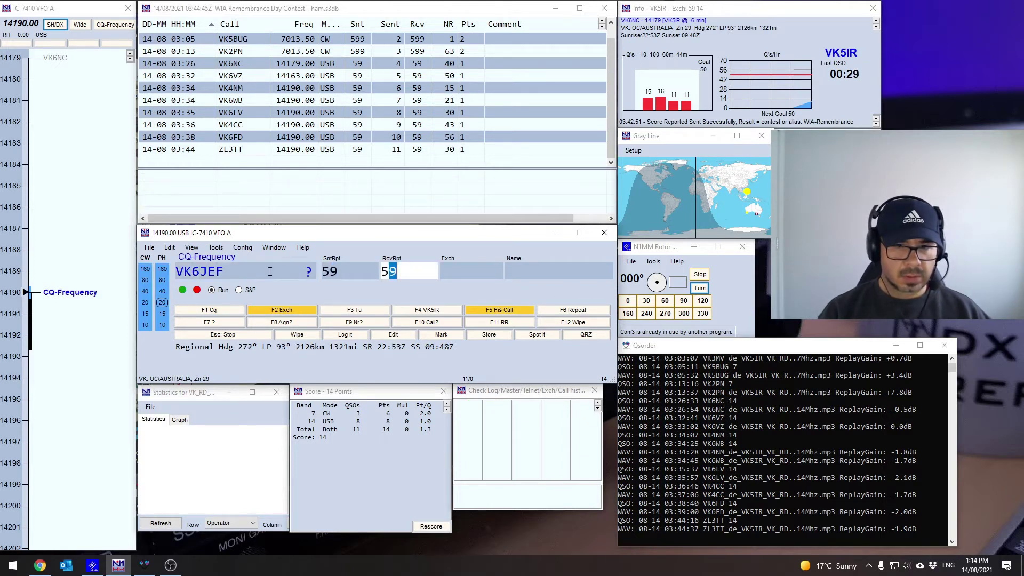
{"action": "key", "text": "space"}
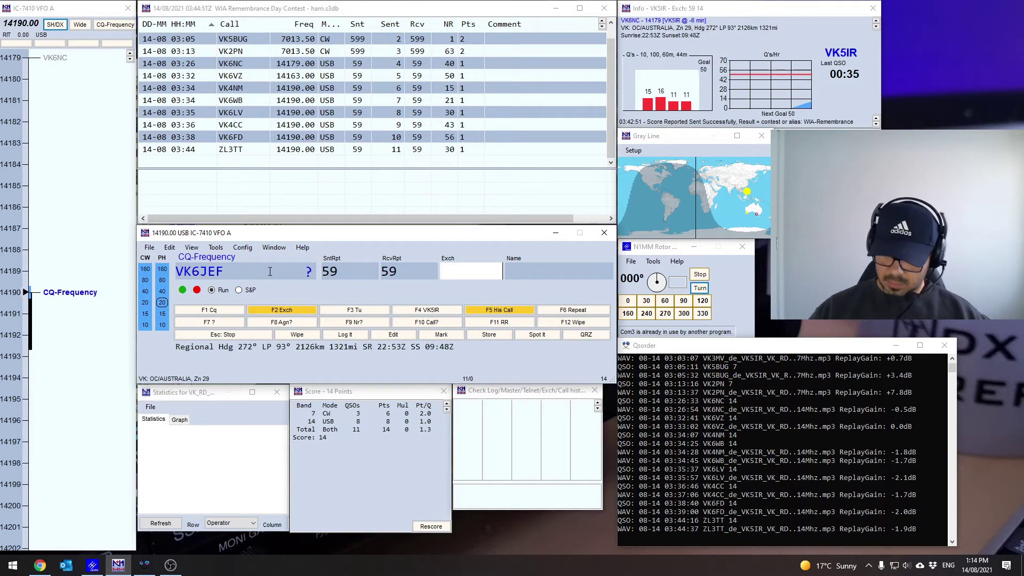
{"action": "type", "text": "003"}
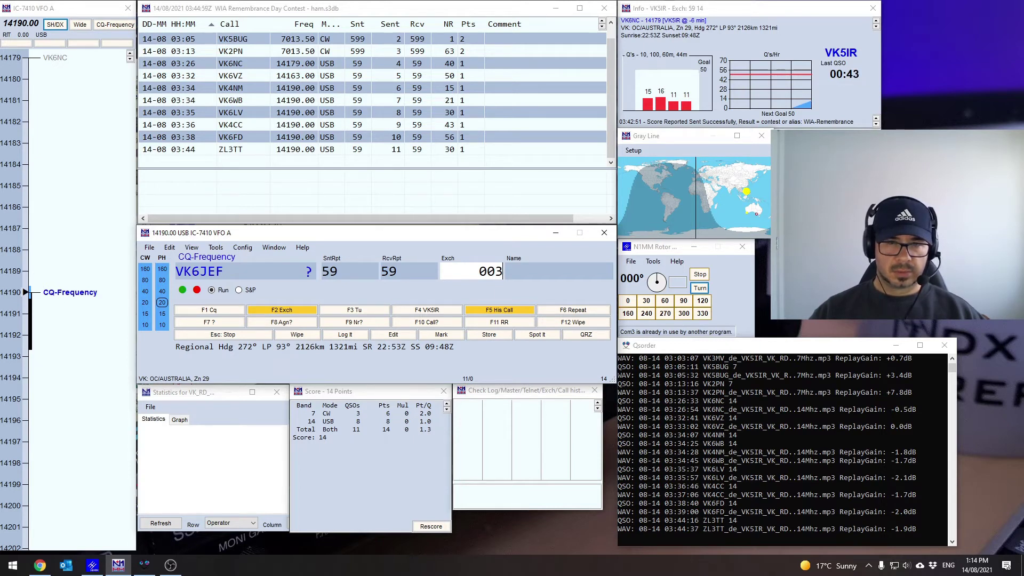
{"action": "key", "text": "Return"}
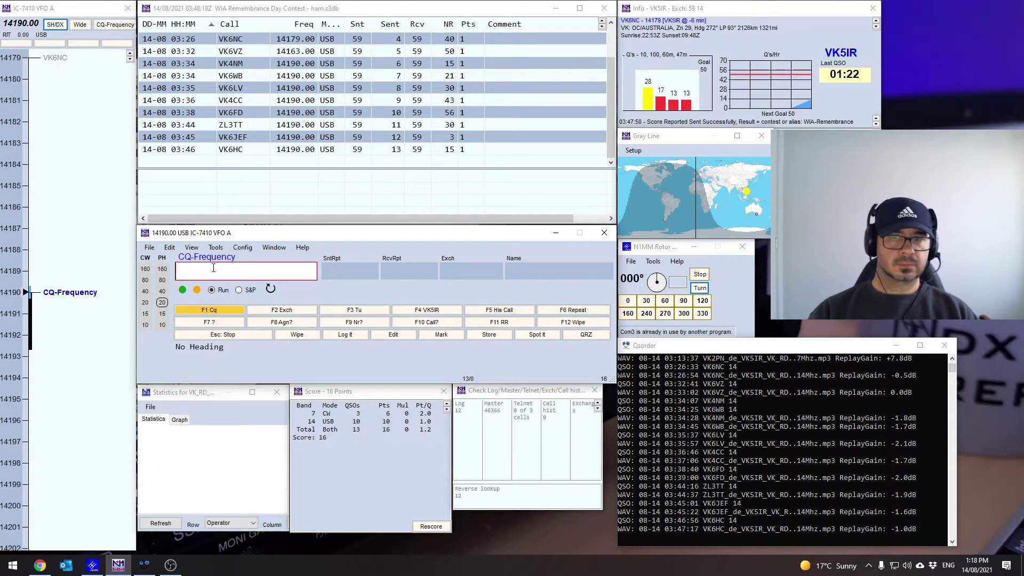
{"action": "key", "text": "F1"}
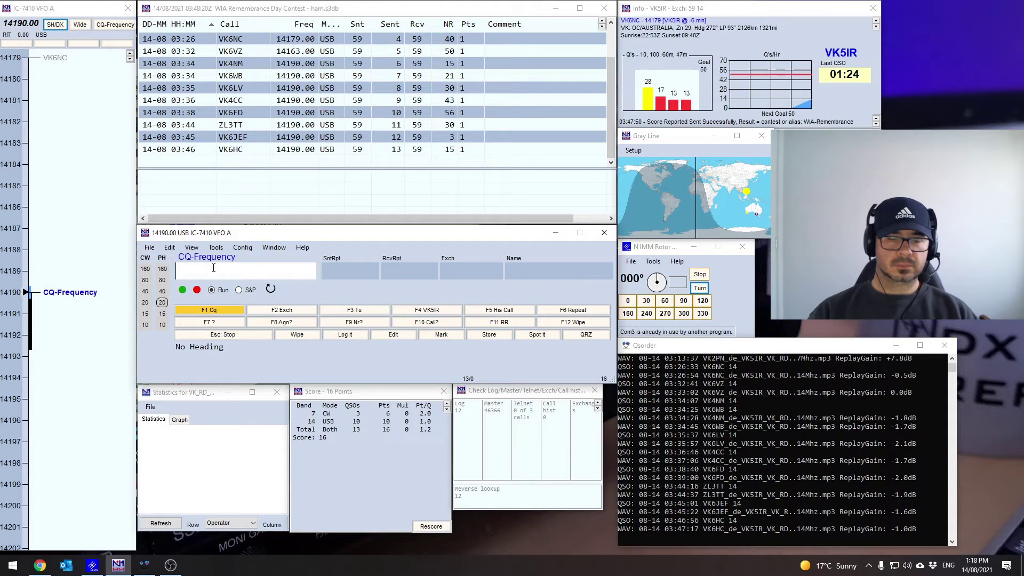
{"action": "type", "text": "VK"}
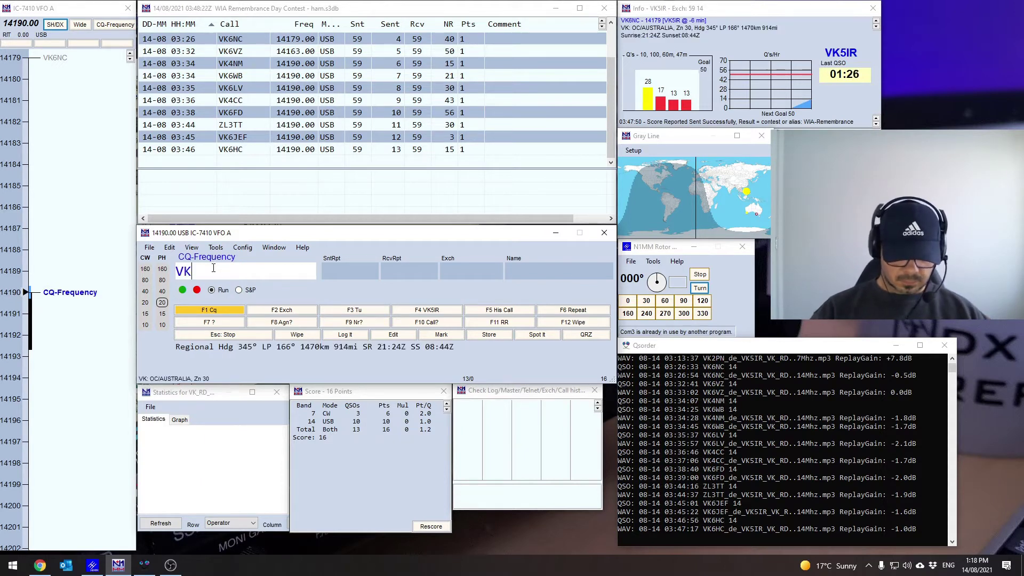
{"action": "type", "text": "6"}
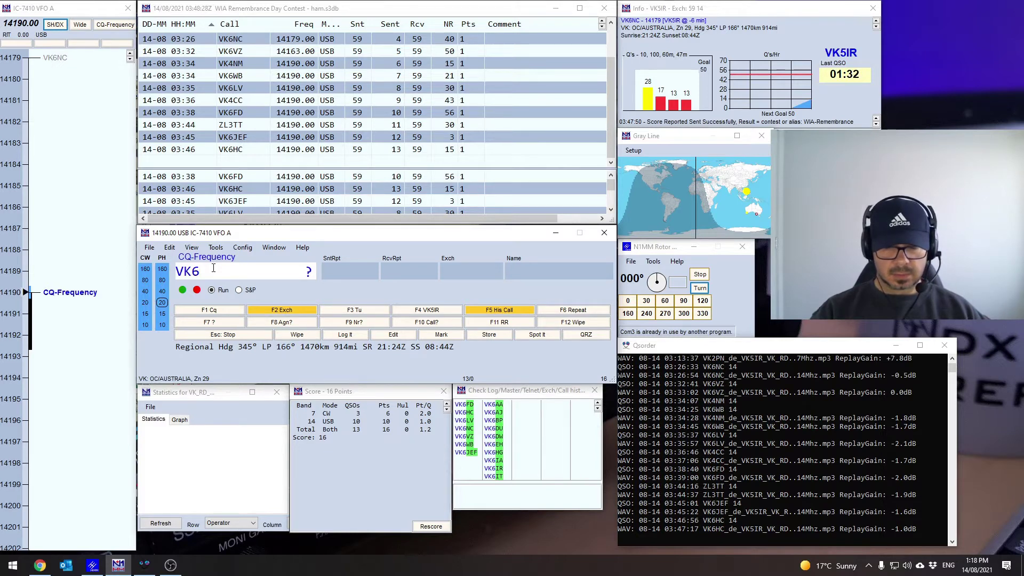
{"action": "type", "text": "GOM"}
{"action": "key", "text": "Return"}
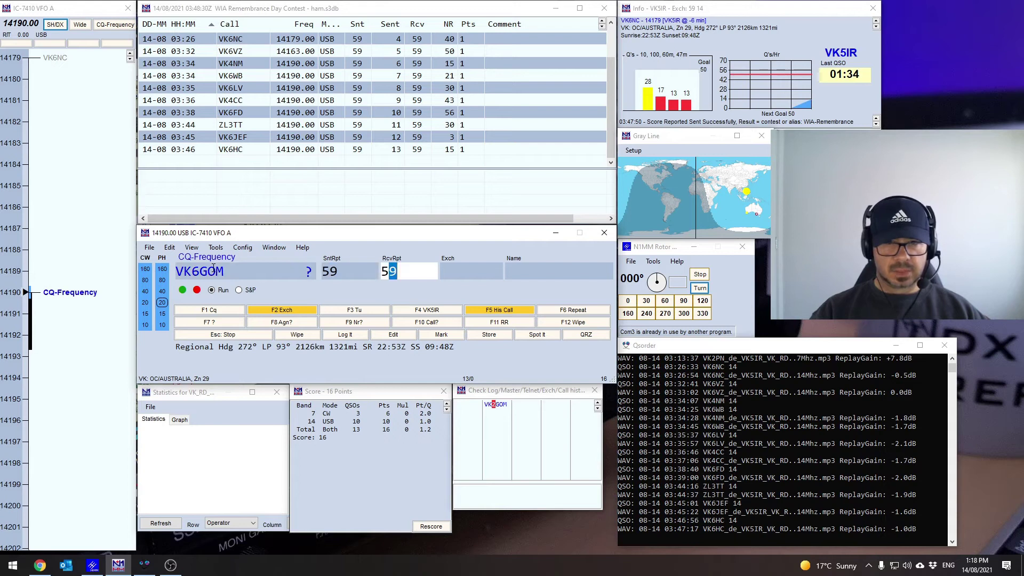
{"action": "key", "text": "space"}
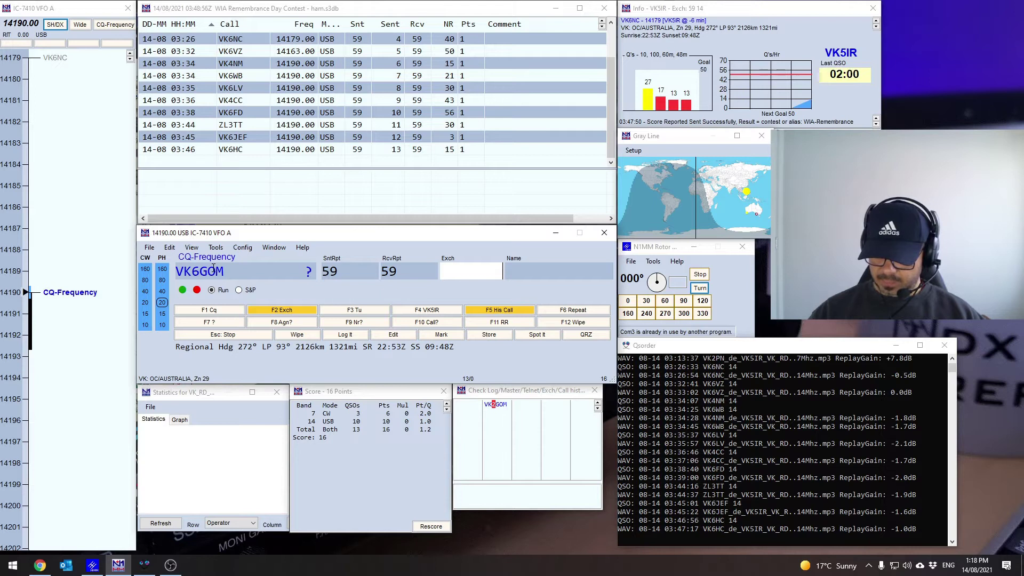
{"action": "type", "text": "008"}
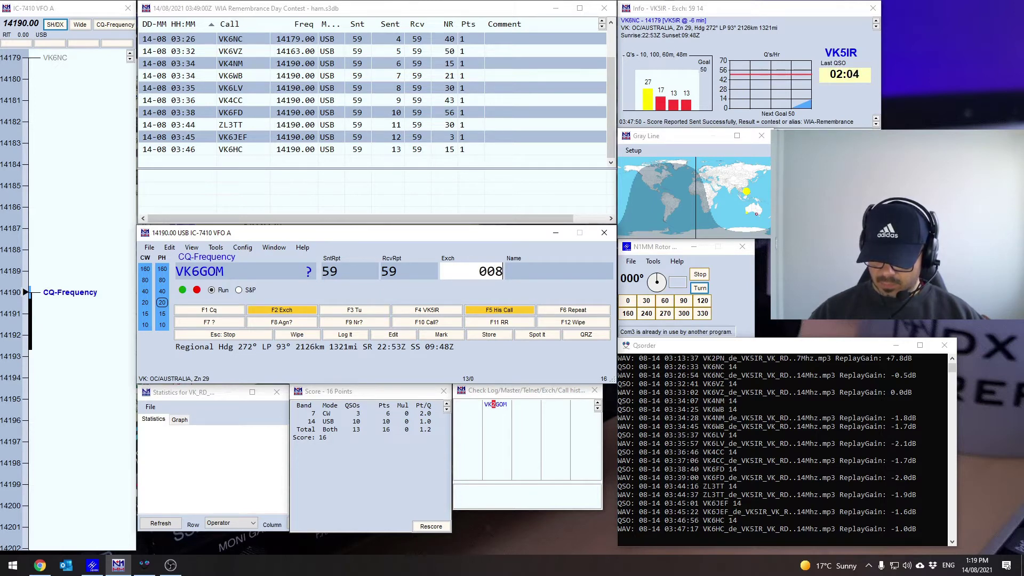
{"action": "key", "text": "BackSpace"}
{"action": "key", "text": "BackSpace"}
{"action": "type", "text": "38"}
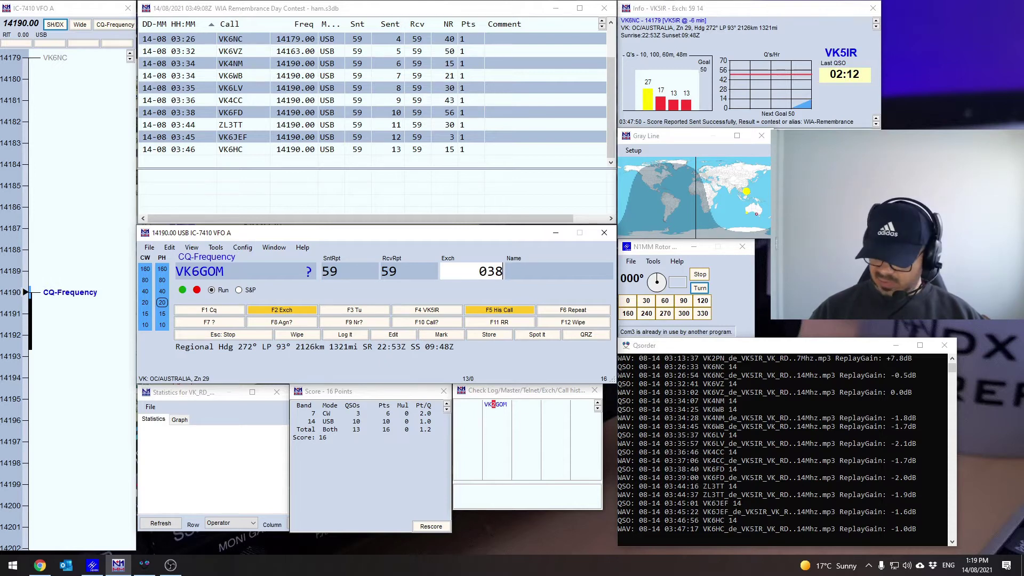
{"action": "key", "text": "Return"}
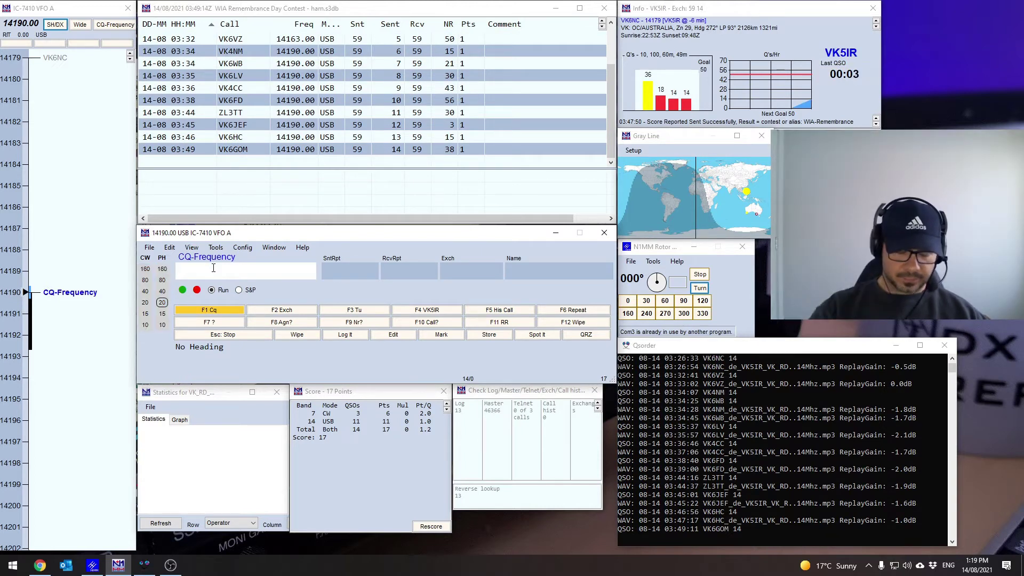
{"action": "type", "text": "VK4"}
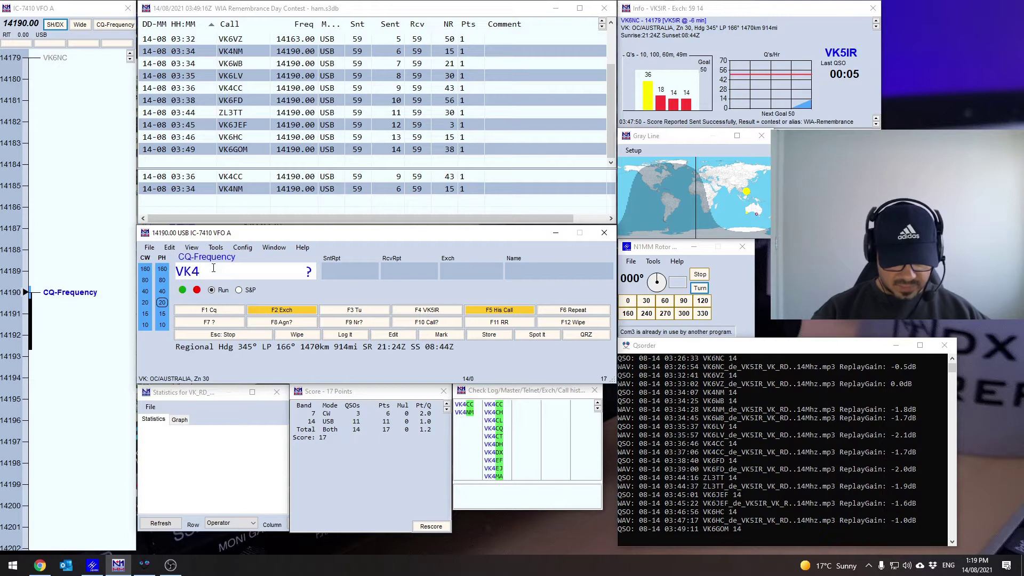
{"action": "type", "text": "MZ"}
{"action": "key", "text": "Return"}
{"action": "key", "text": "Tab"}
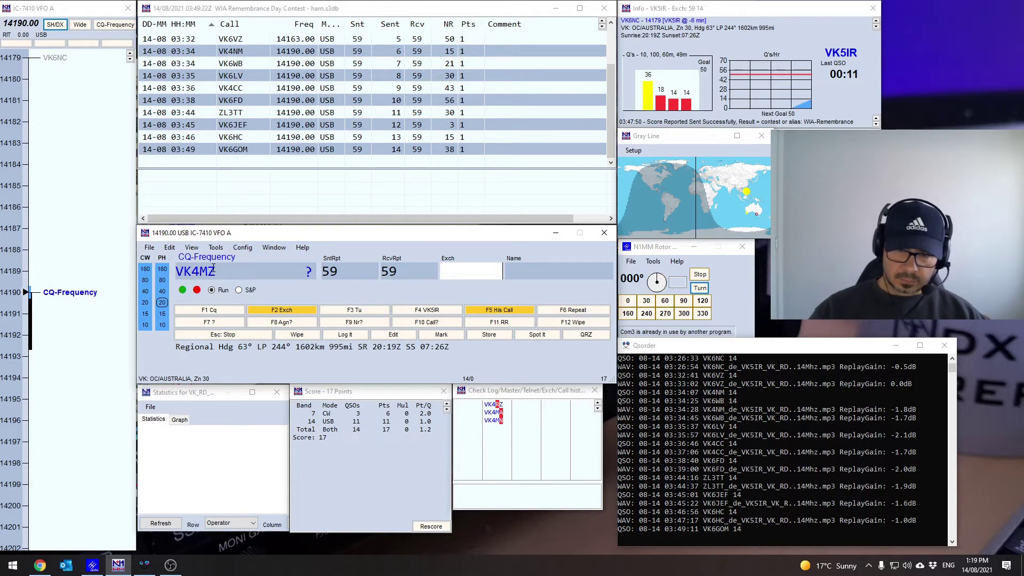
{"action": "type", "text": "005"}
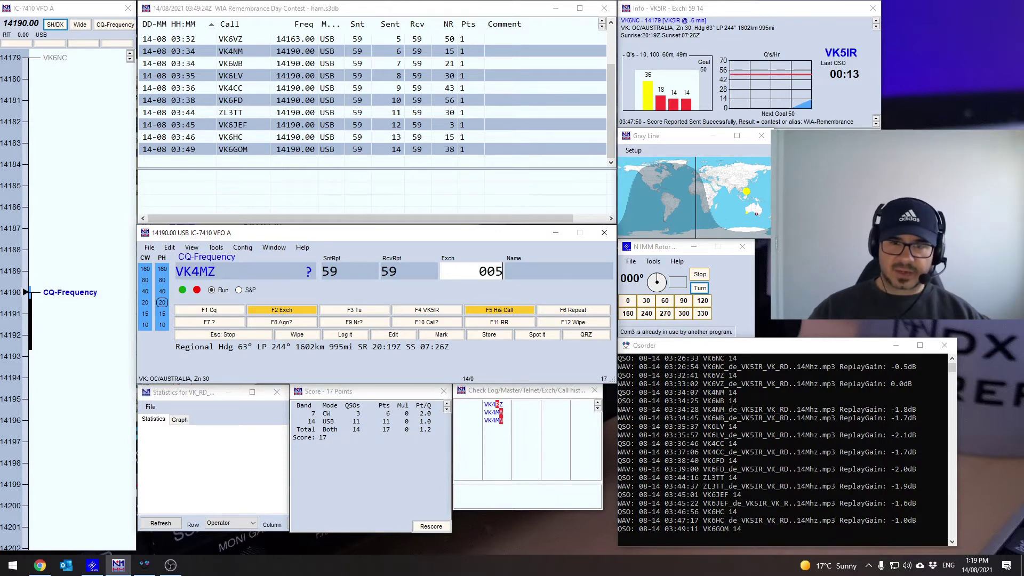
{"action": "key", "text": "Return"}
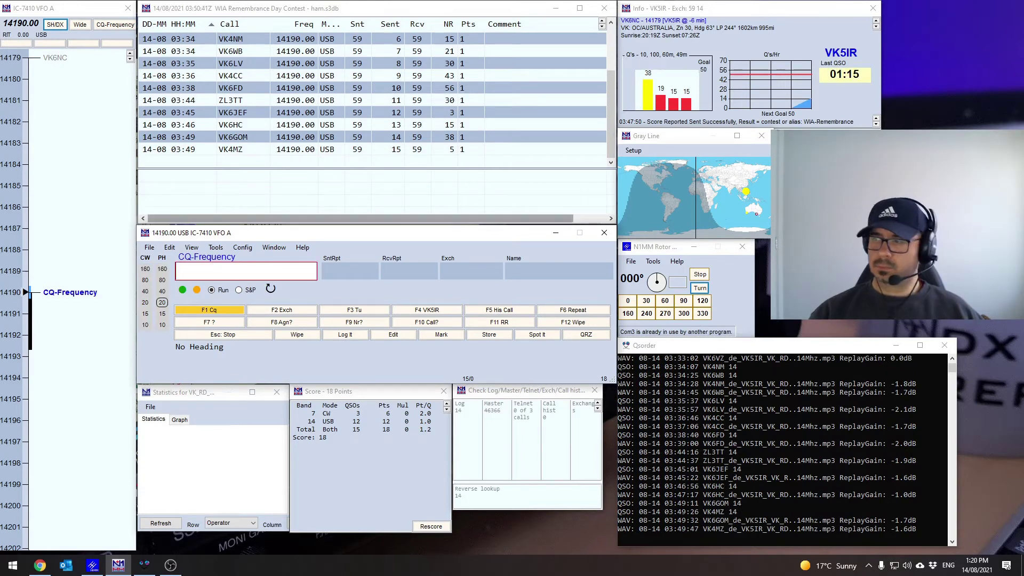
{"action": "key", "text": "alt+Tab"}
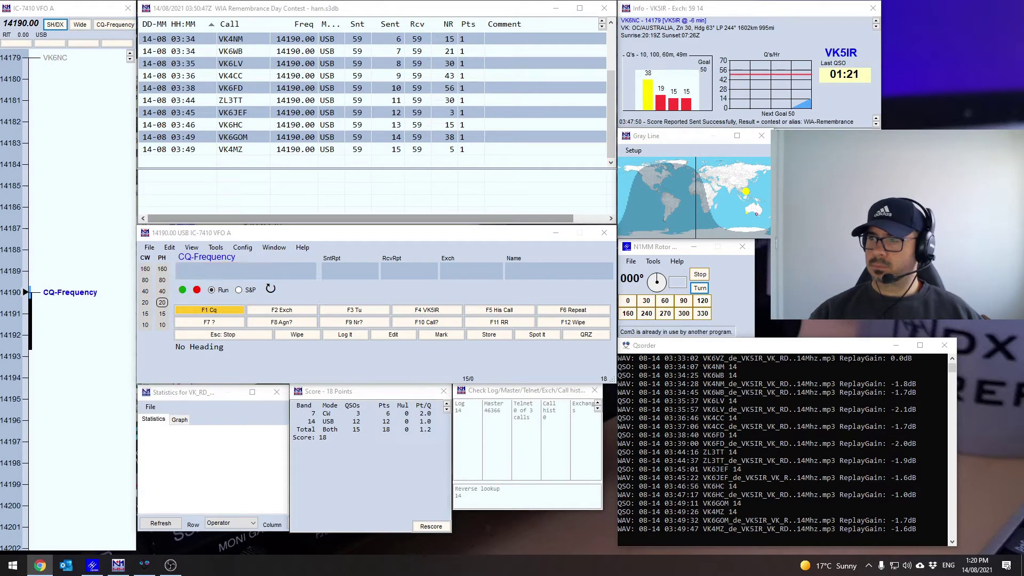
{"action": "left_click", "coordinate": [250, 271]}
{"action": "type", "text": "V"}
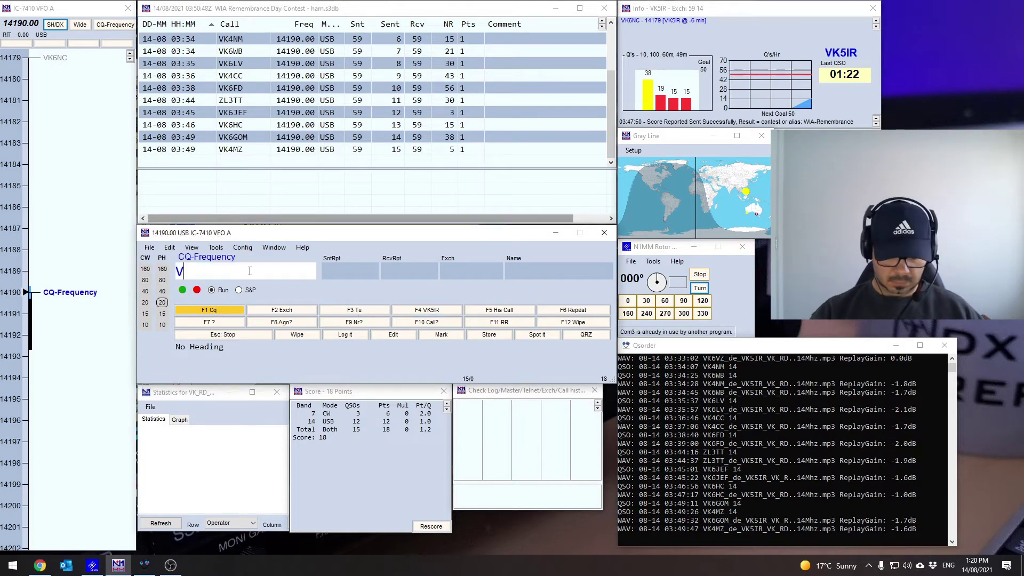
{"action": "type", "text": "K4"}
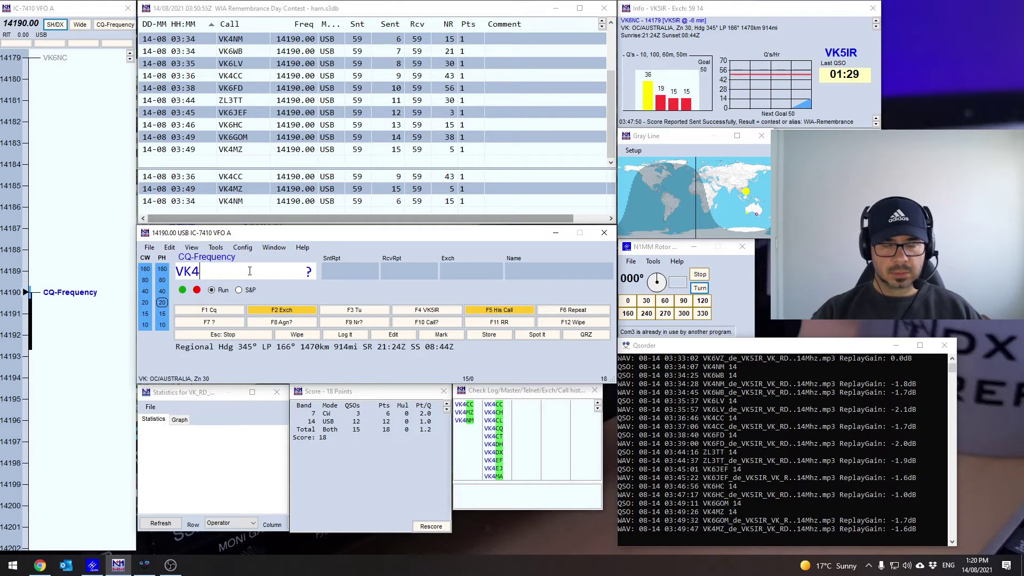
{"action": "type", "text": "MJ"}
{"action": "key", "text": "Tab"}
{"action": "key", "text": "Tab"}
{"action": "key", "text": "Tab"}
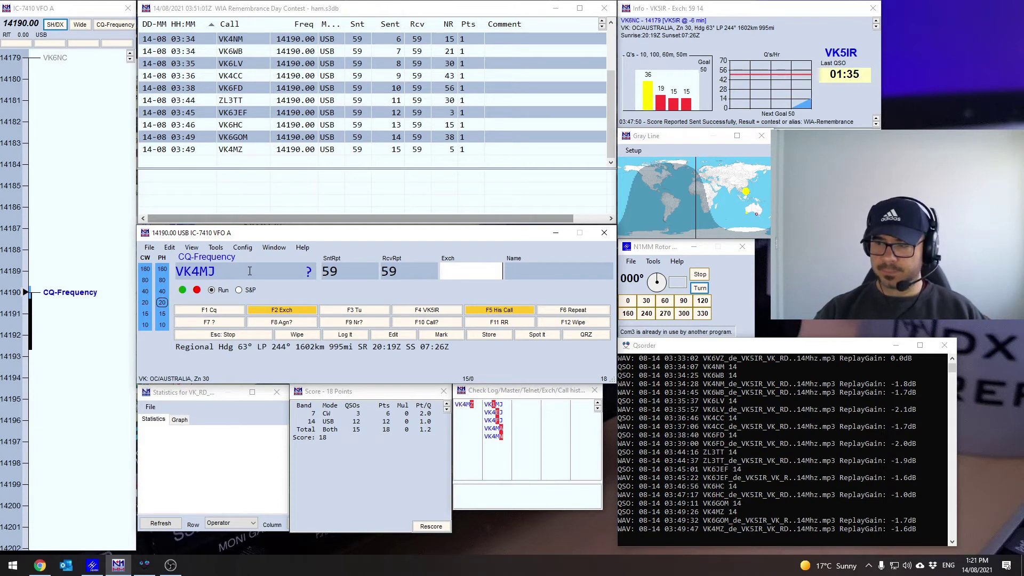
{"action": "type", "text": "024"}
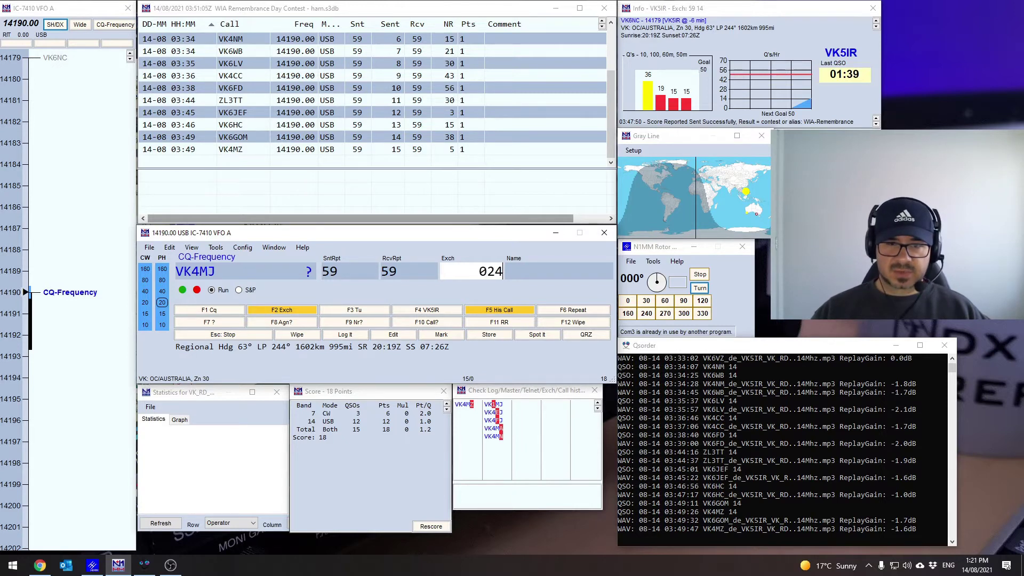
{"action": "key", "text": "Return"}
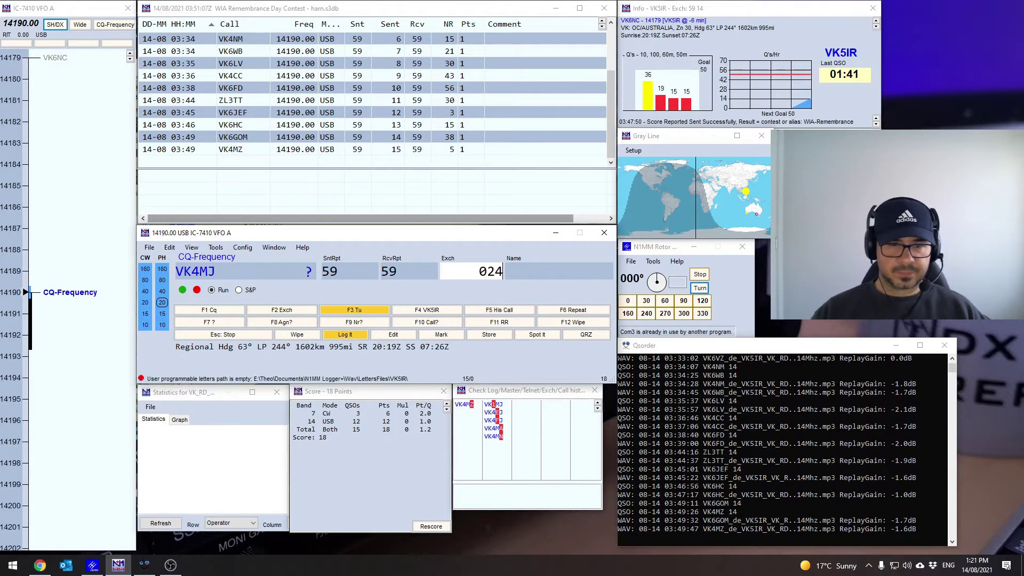
{"action": "key", "text": "Return"}
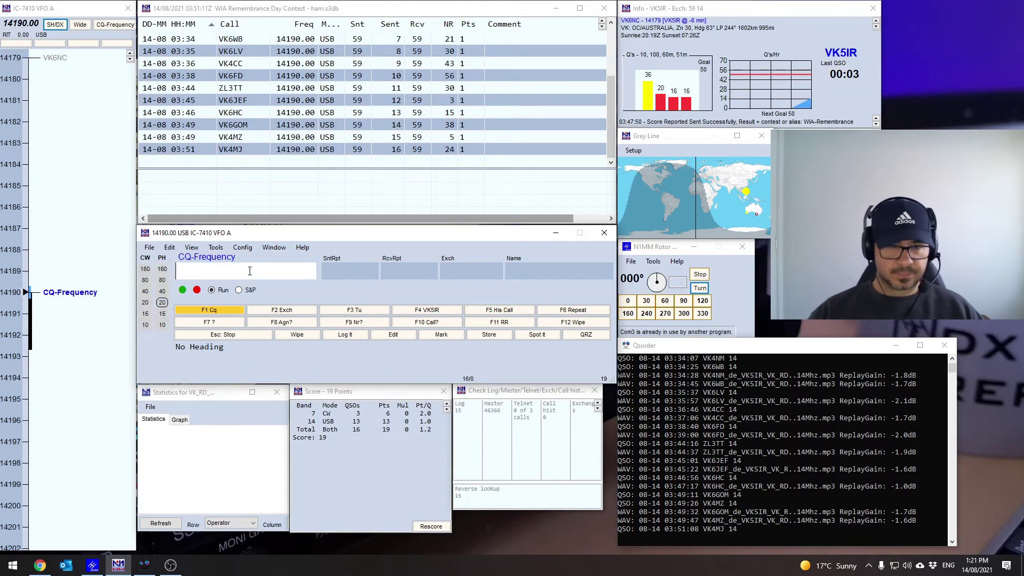
- Call CQ again and log a contact with VK5ZTS using 59 for both reports and 002 as the received exchange
{"action": "key", "text": "F1"}
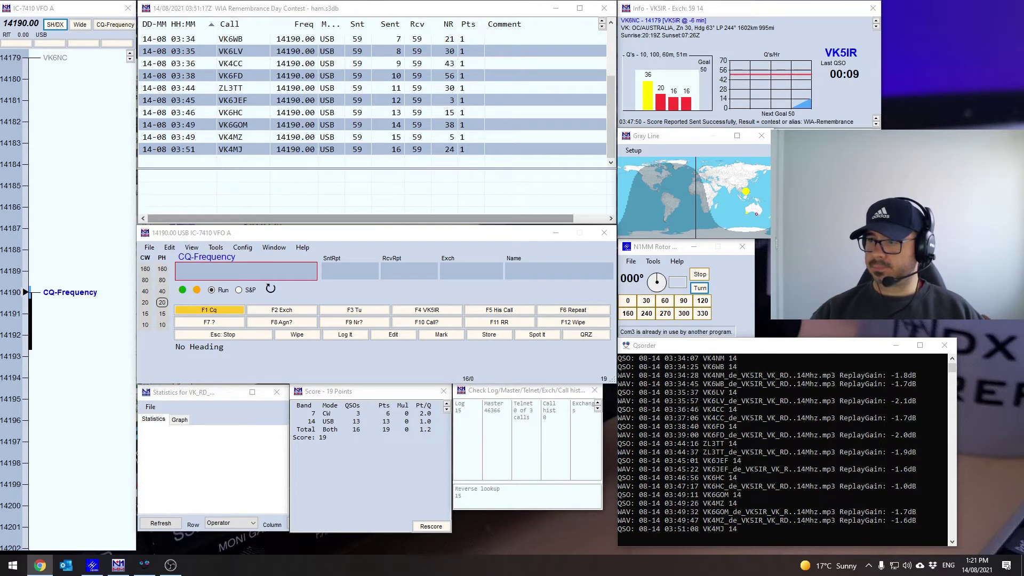
{"action": "key", "text": "F1"}
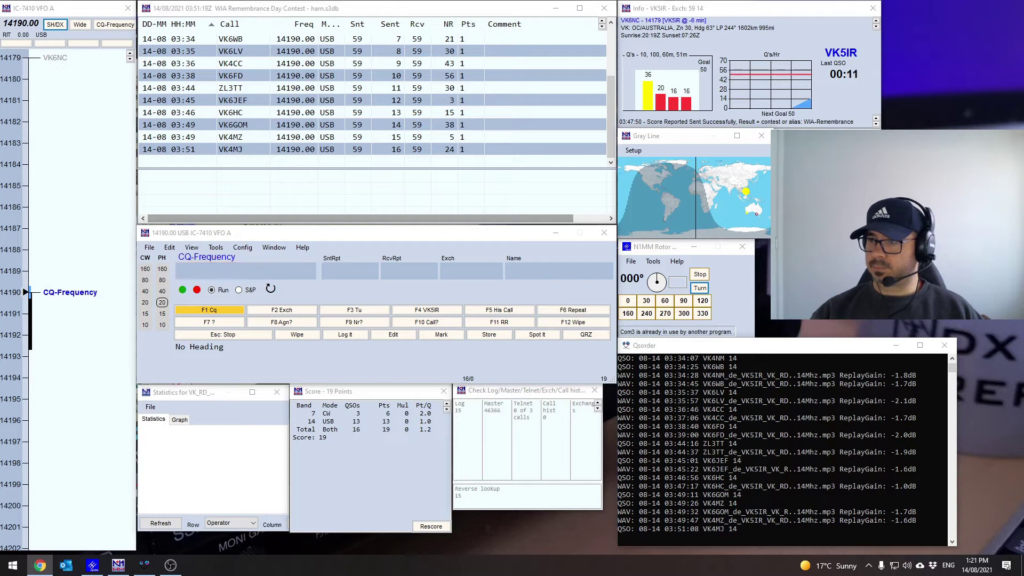
{"action": "left_click", "coordinate": [294, 273]}
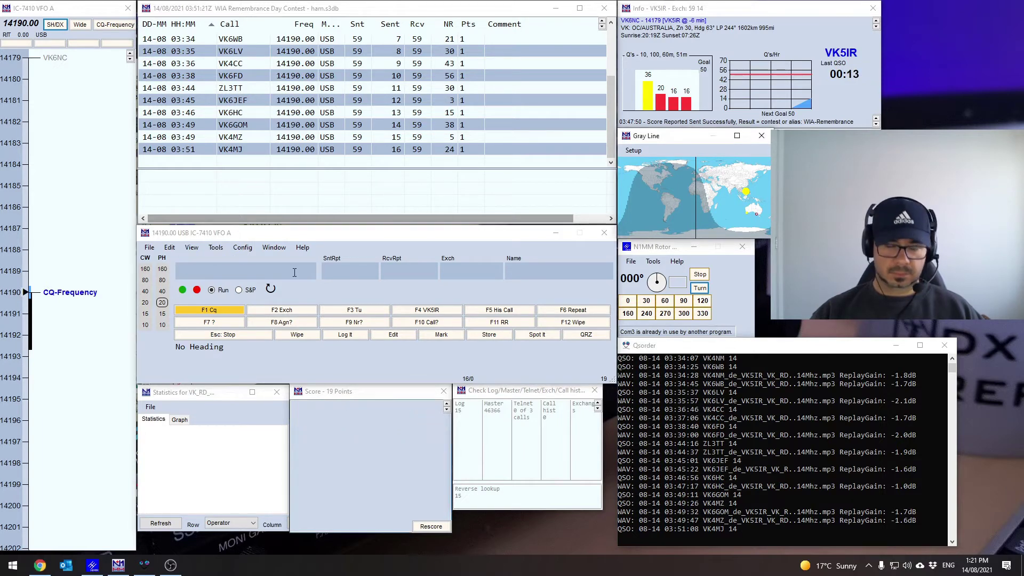
{"action": "type", "text": "VK"}
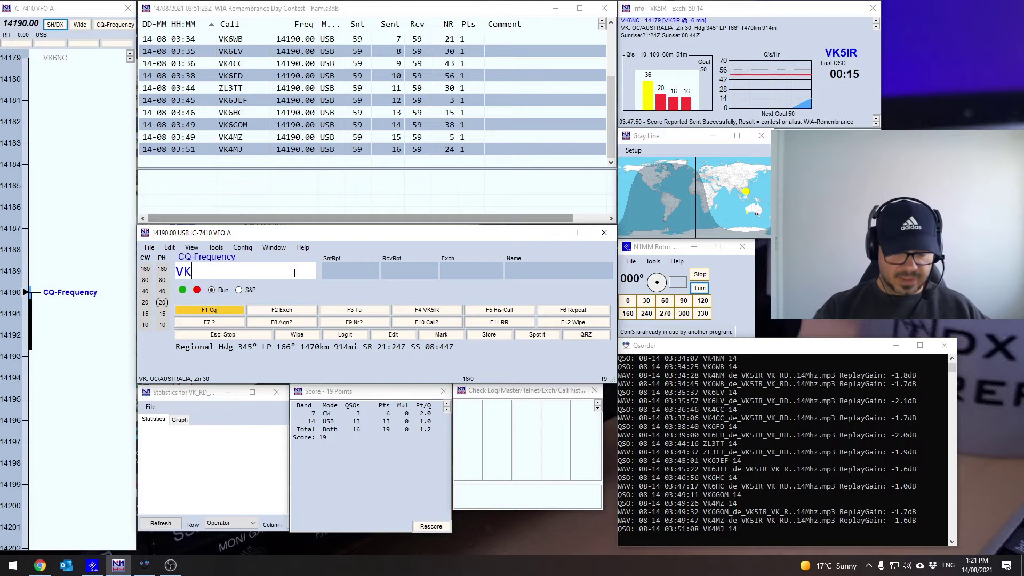
{"action": "type", "text": "5ZTS"}
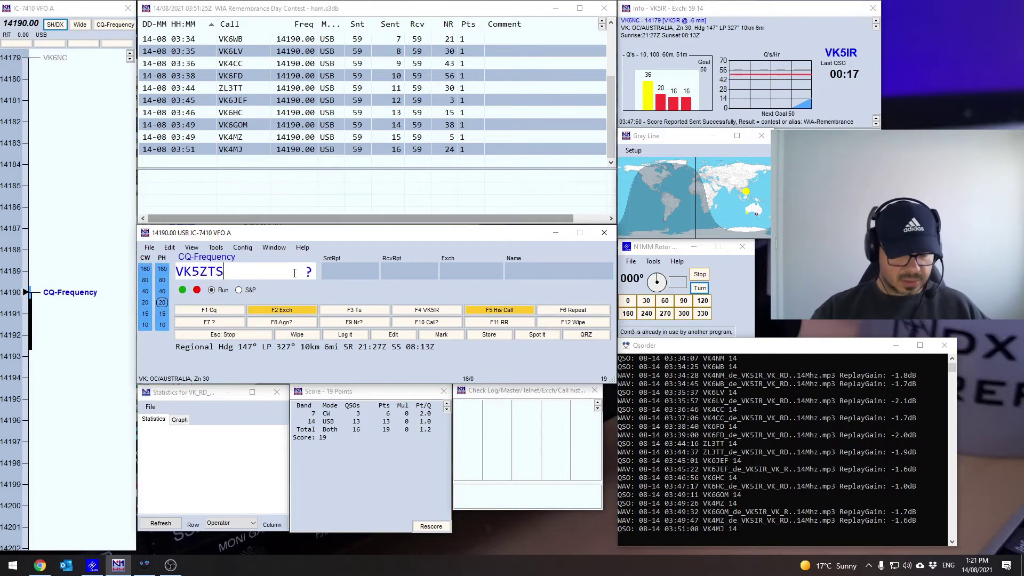
{"action": "key", "text": "Return"}
{"action": "key", "text": "Tab"}
{"action": "key", "text": "Tab"}
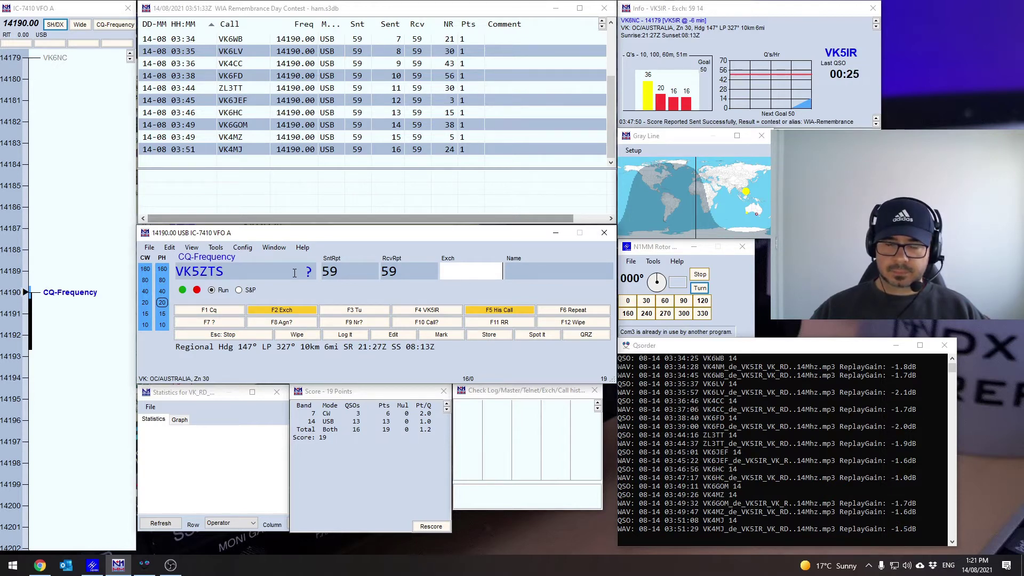
{"action": "type", "text": "002"}
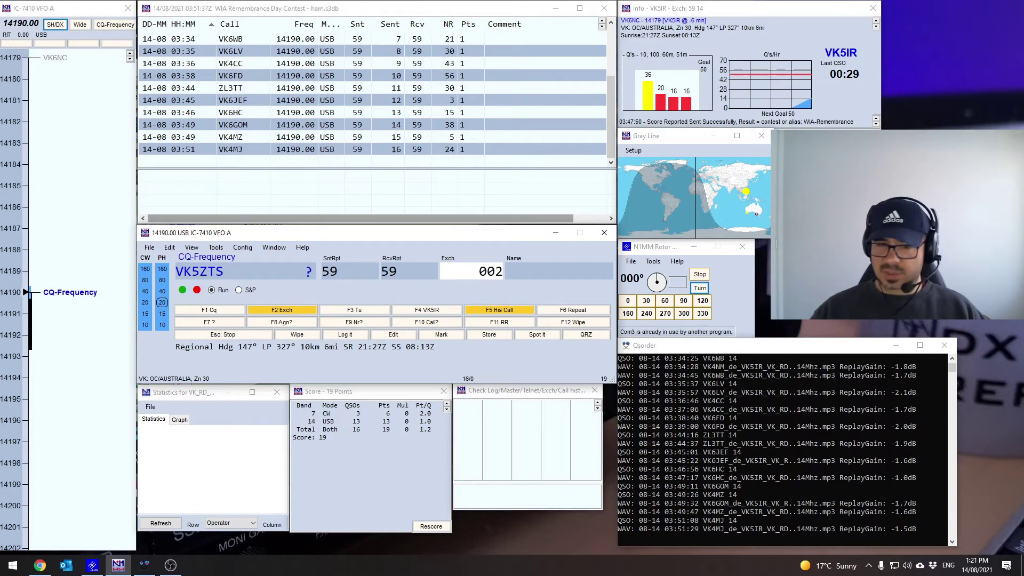
{"action": "key", "text": "Return"}
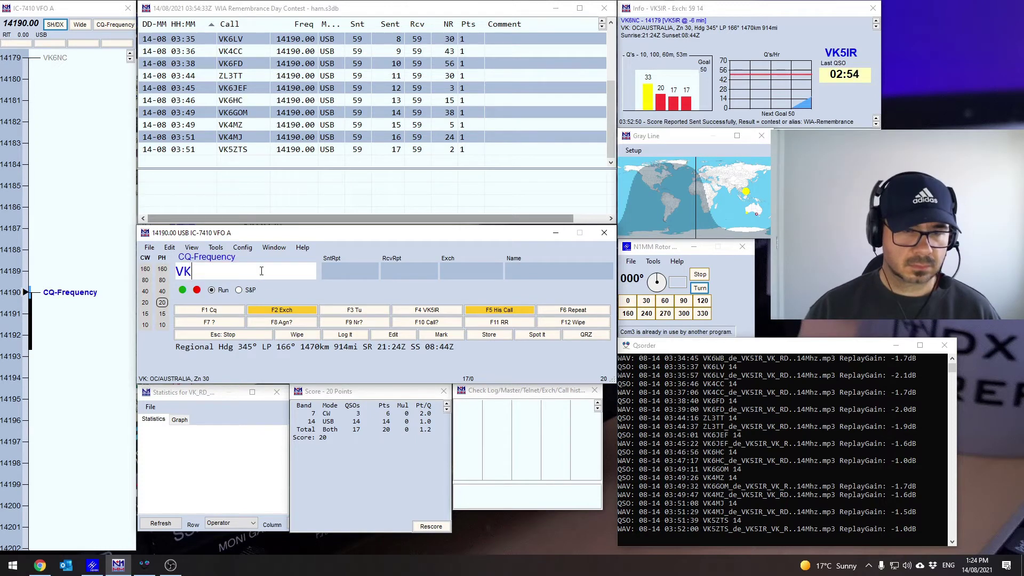
{"action": "type", "text": "6"}
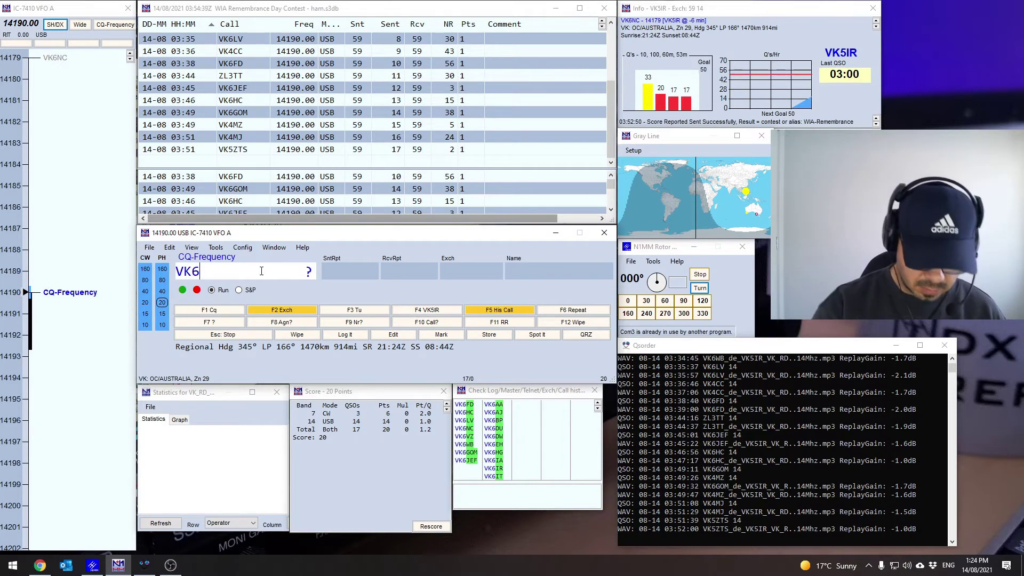
{"action": "type", "text": "POP"}
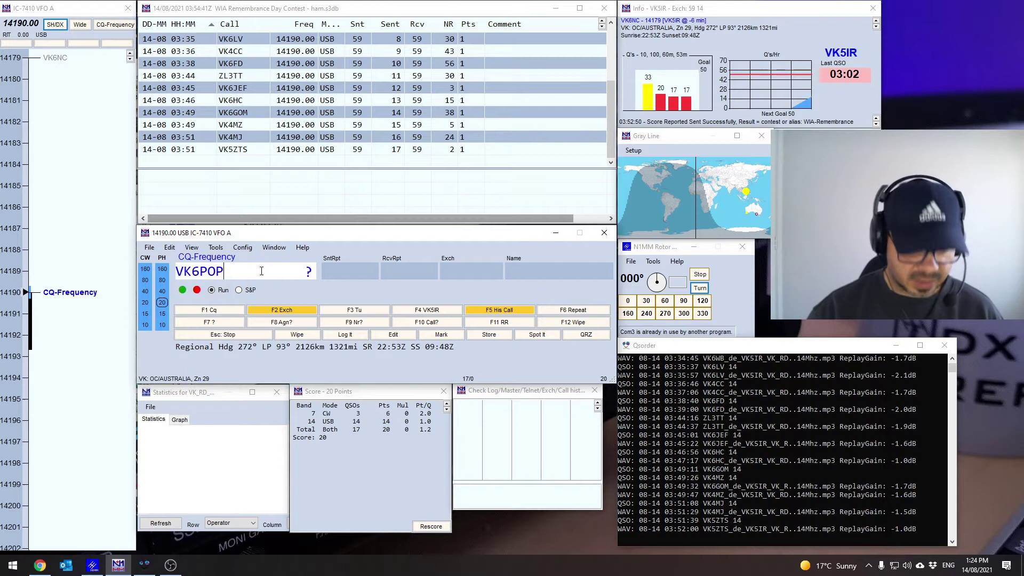
{"action": "key", "text": "space"}
{"action": "key", "text": "space"}
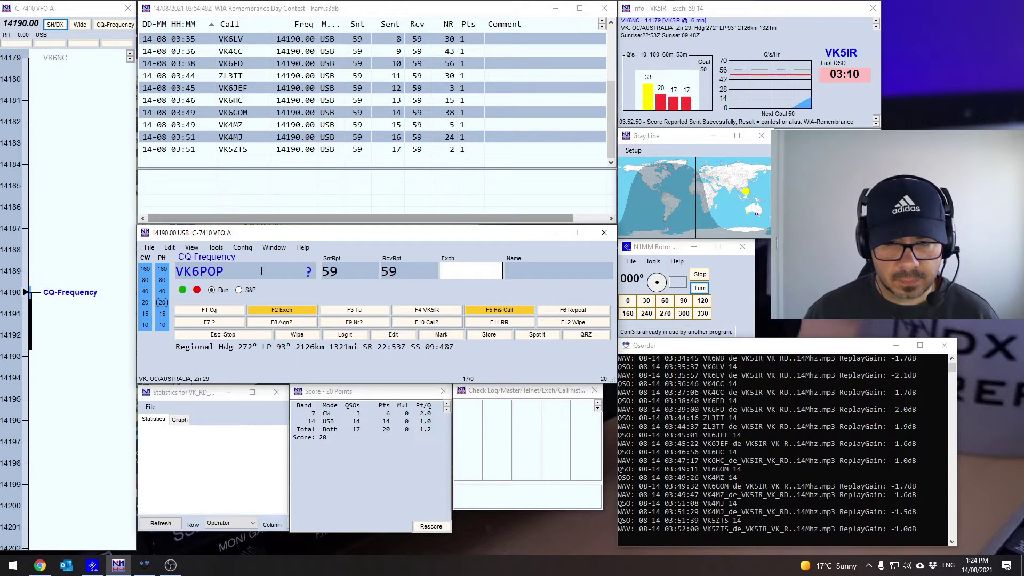
{"action": "type", "text": "015"}
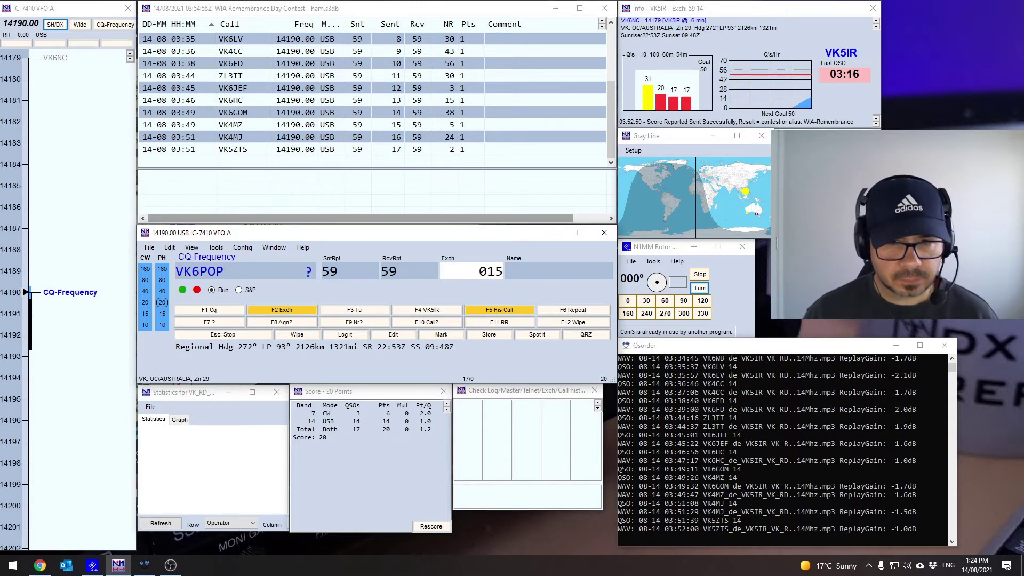
{"action": "key", "text": "Return"}
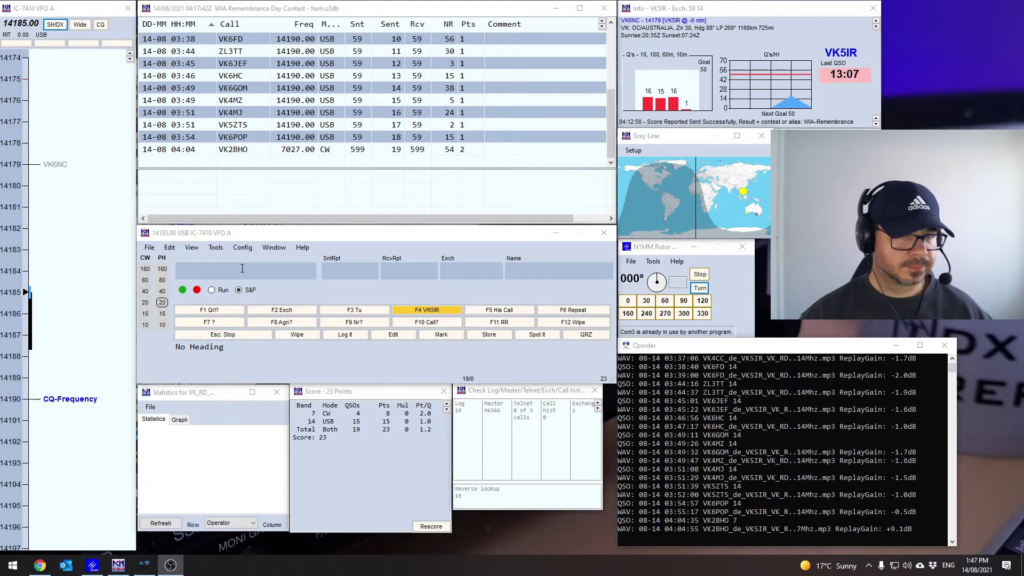
- Switch the entry window to Run mode on 14185 kHz USB and call CQ
{"action": "left_click", "coordinate": [233, 274]}
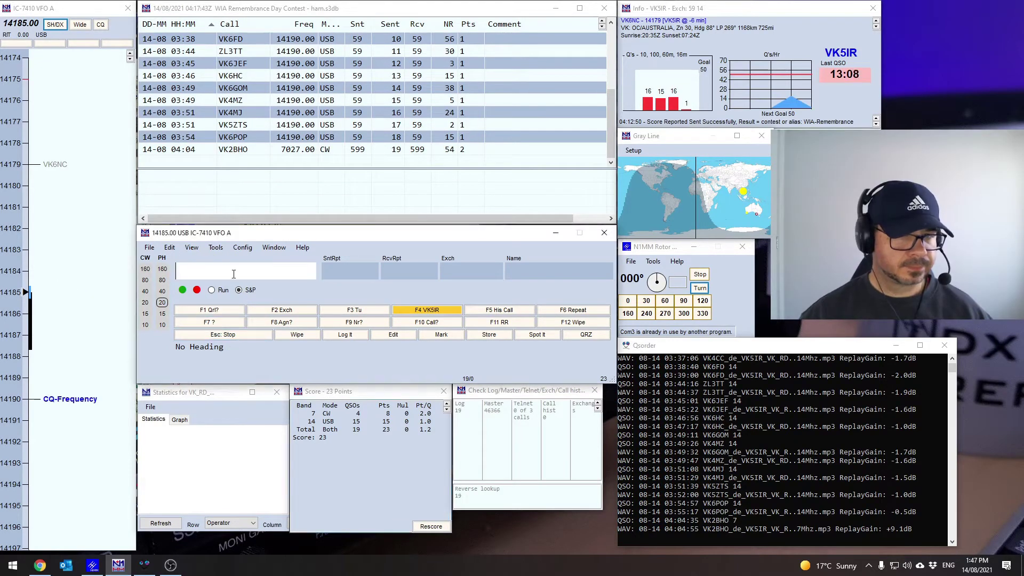
{"action": "left_click", "coordinate": [211, 291]}
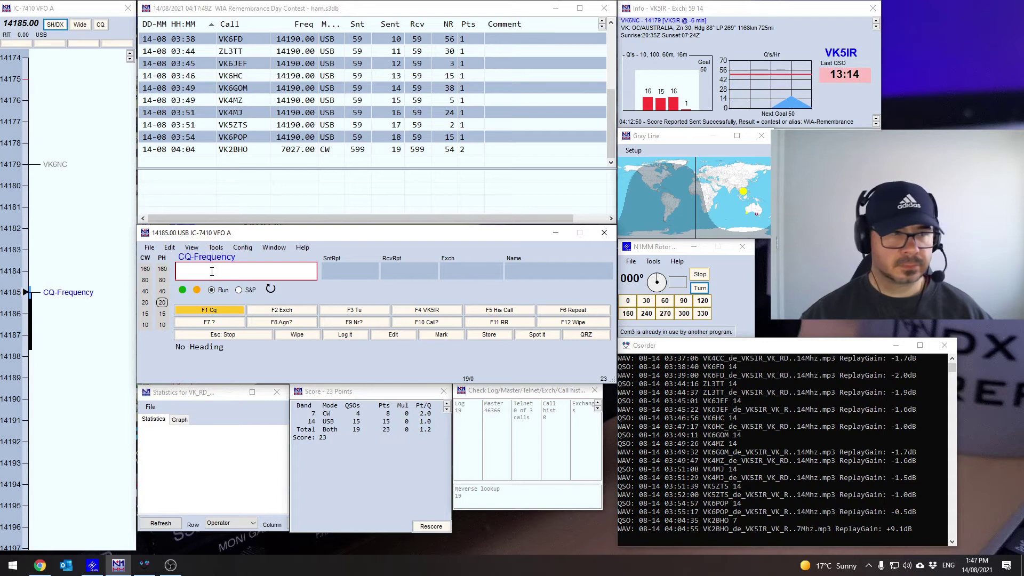
{"action": "key", "text": "Return"}
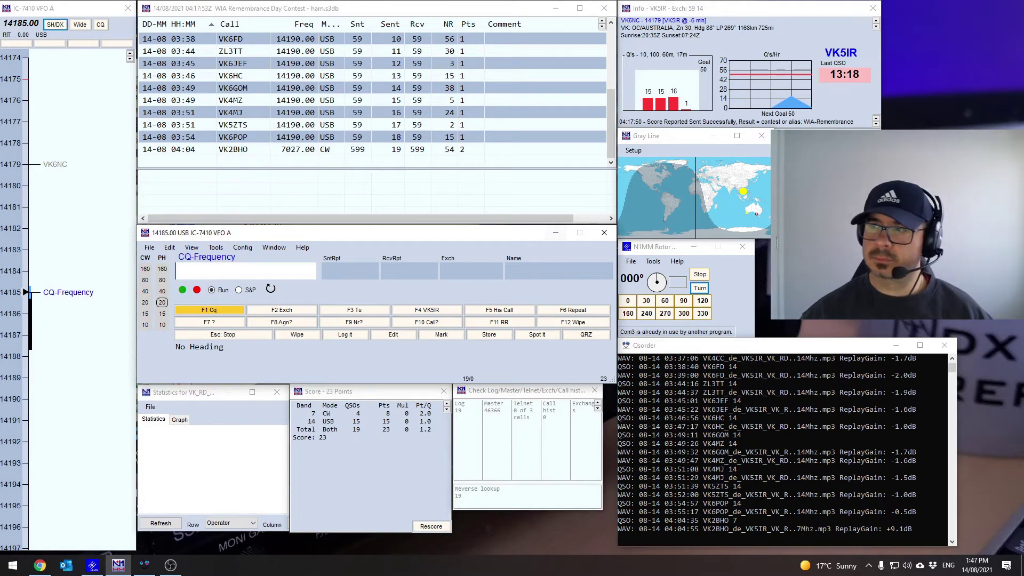
{"action": "key", "text": "alt+Tab"}
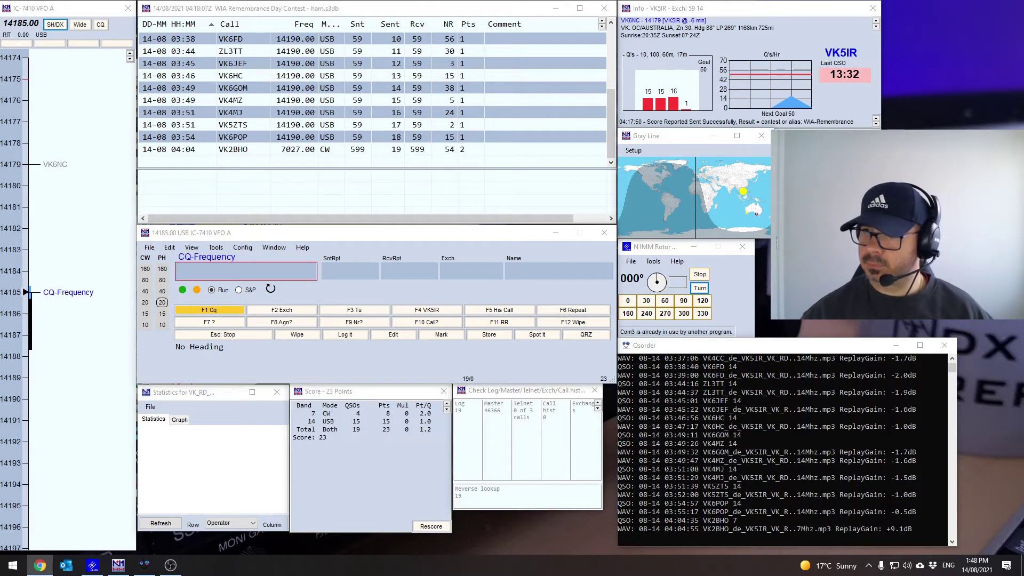
{"action": "key", "text": "F1"}
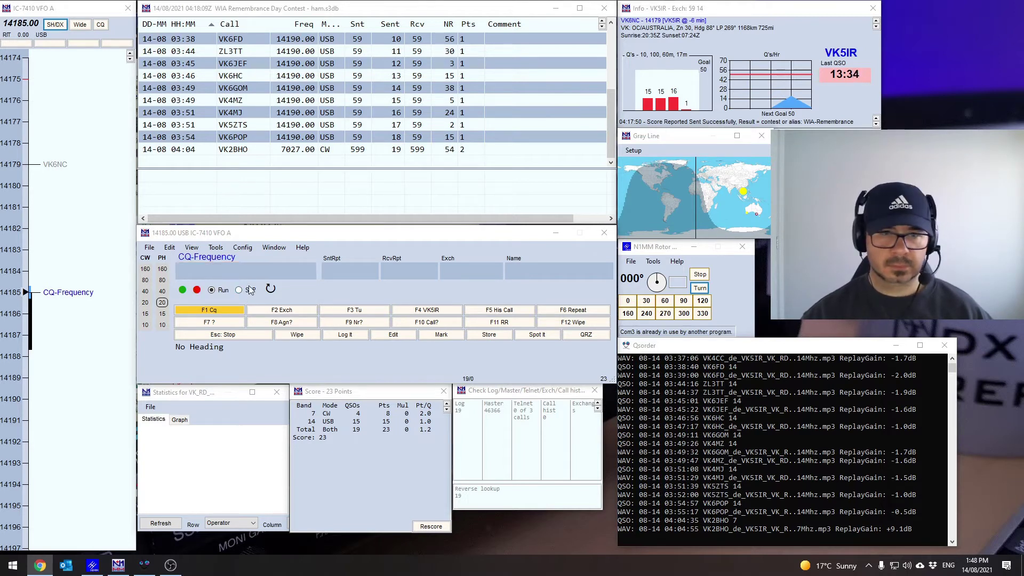
{"action": "type", "text": "V"}
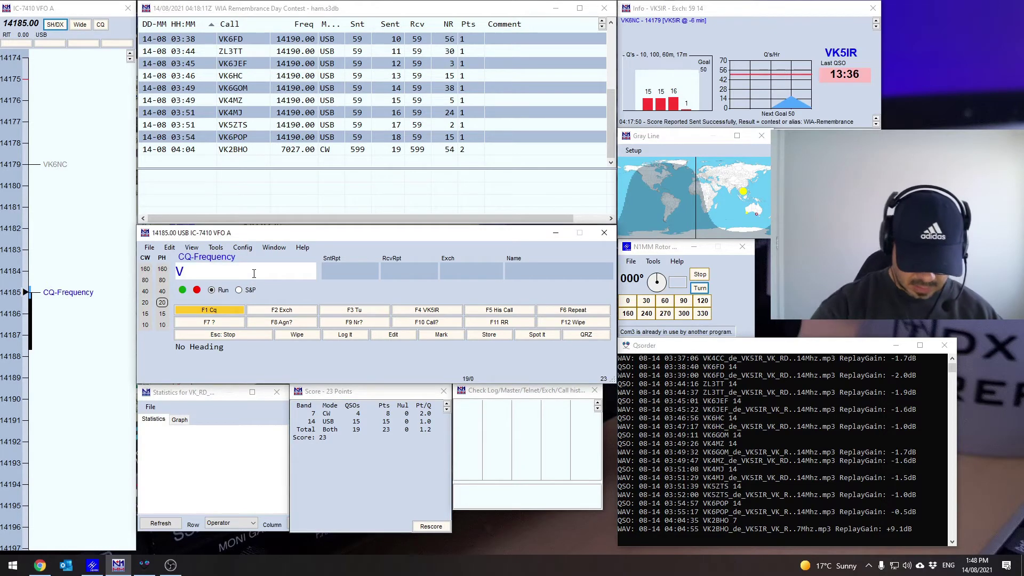
{"action": "type", "text": "K5SFA"}
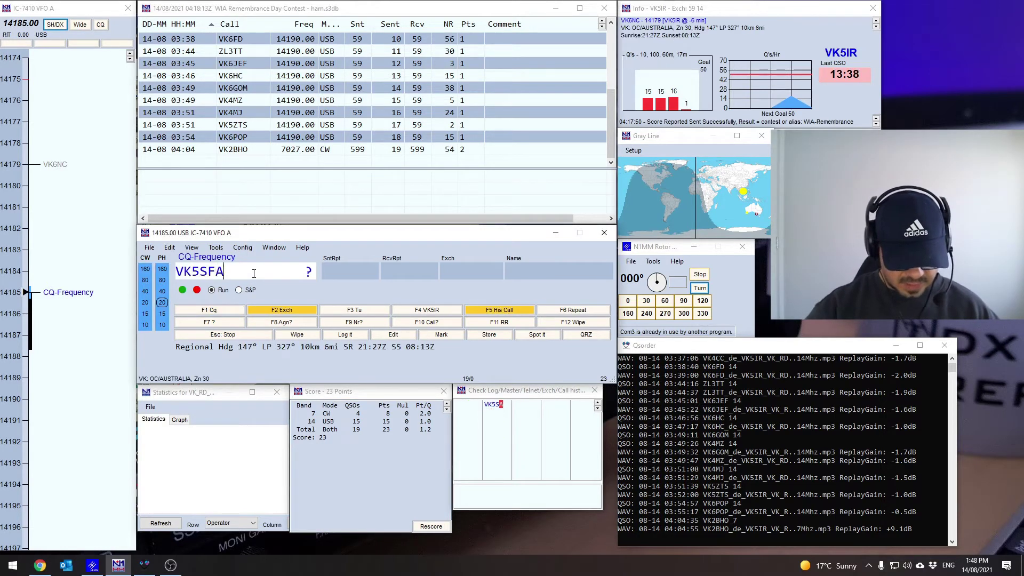
{"action": "key", "text": "space"}
{"action": "key", "text": "space"}
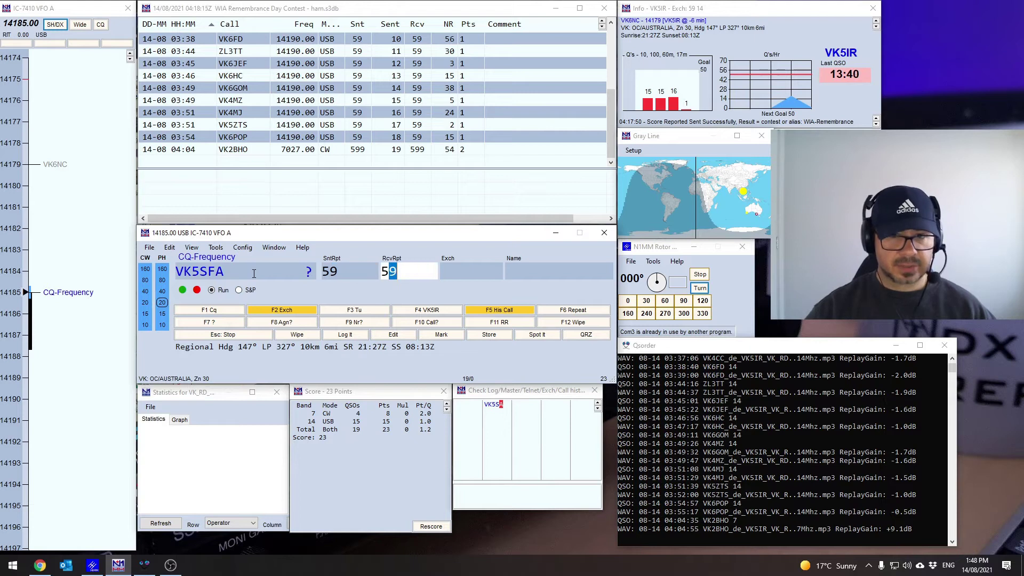
{"action": "key", "text": "space"}
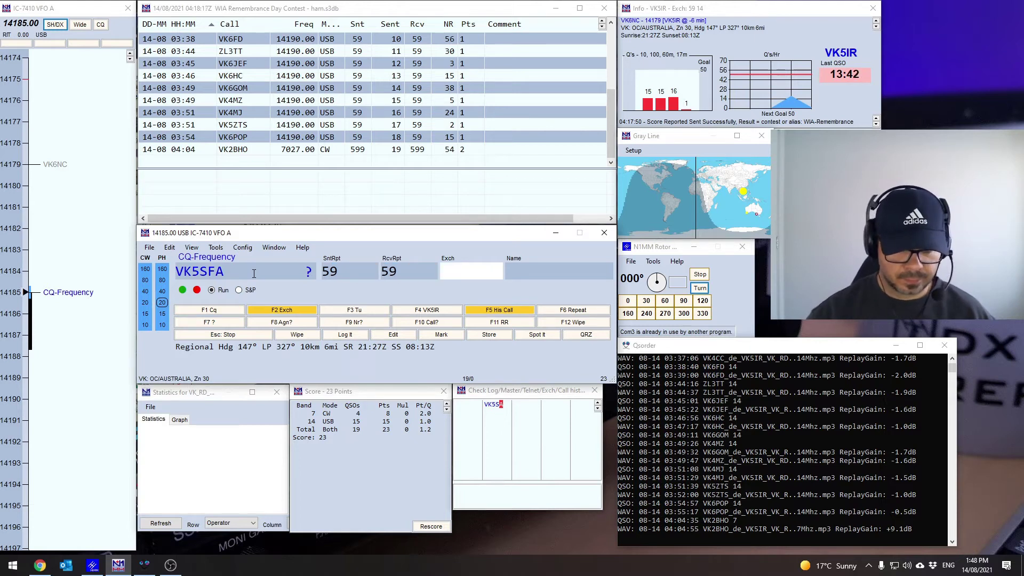
{"action": "type", "text": "045"}
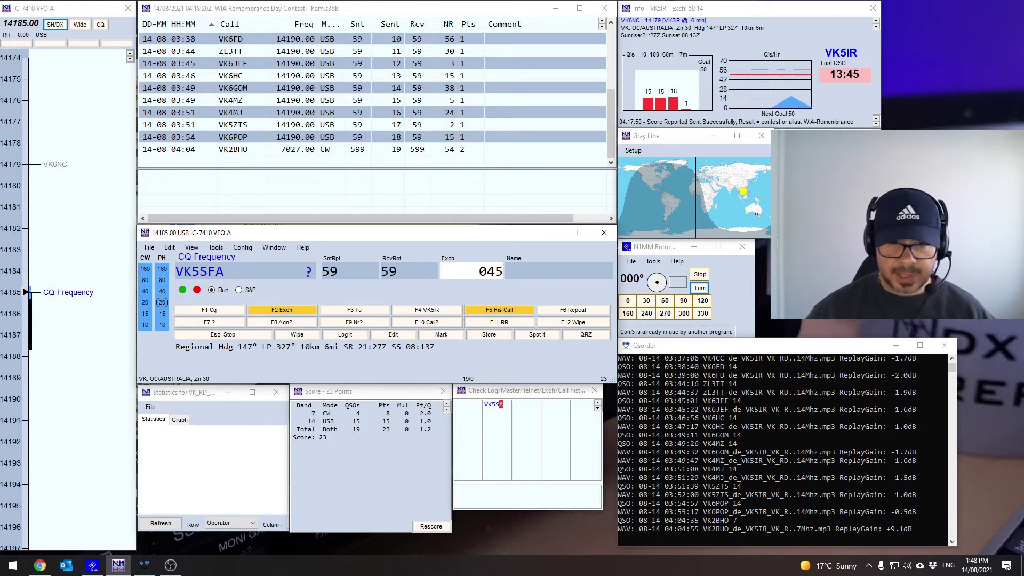
{"action": "key", "text": "Return"}
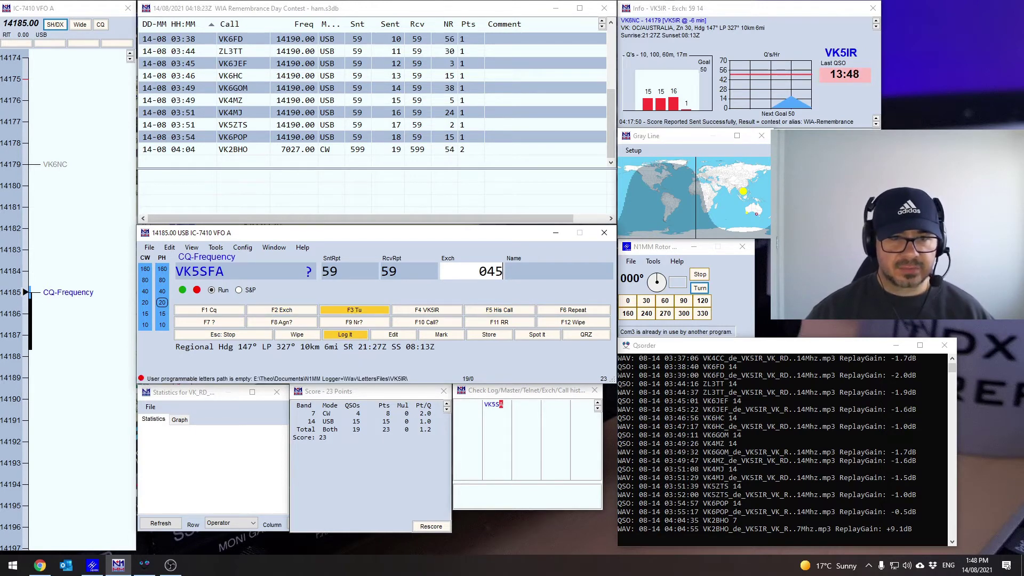
{"action": "key", "text": "Return"}
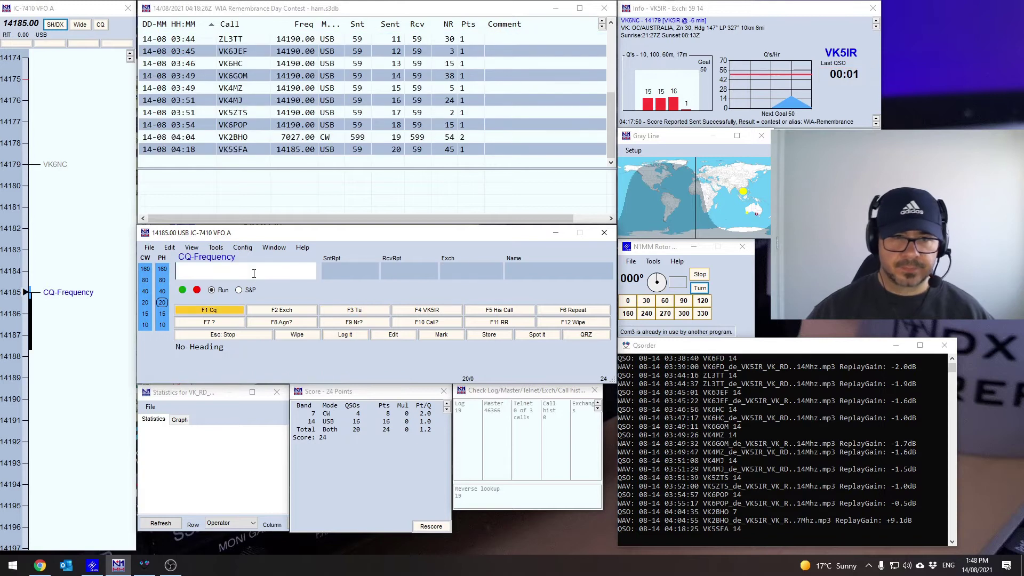
- Call CQ on 14185 kHz and enter the call sign VK5MHZ with 59 for both reports
{"action": "key", "text": "F1"}
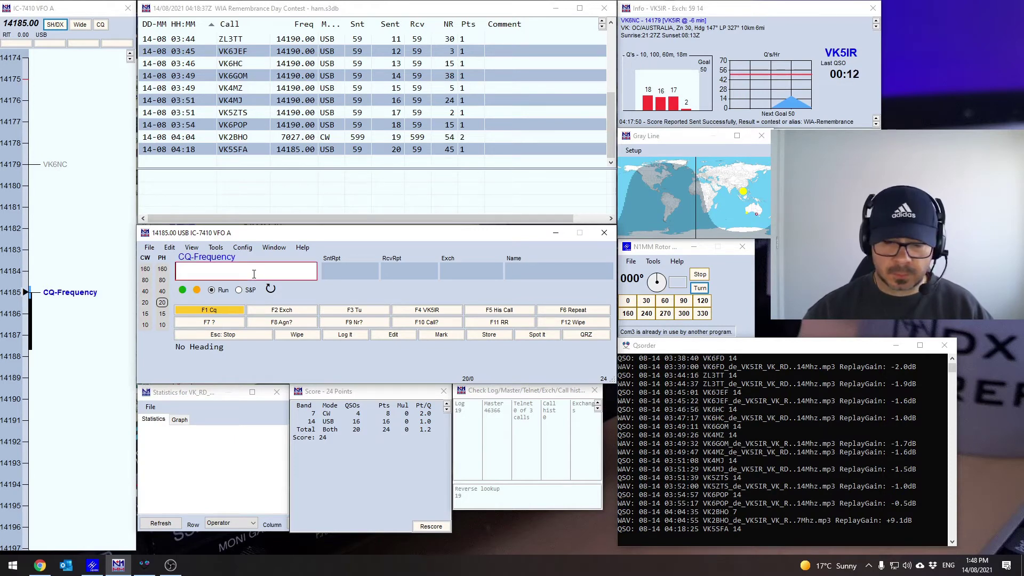
{"action": "key", "text": "alt+Tab"}
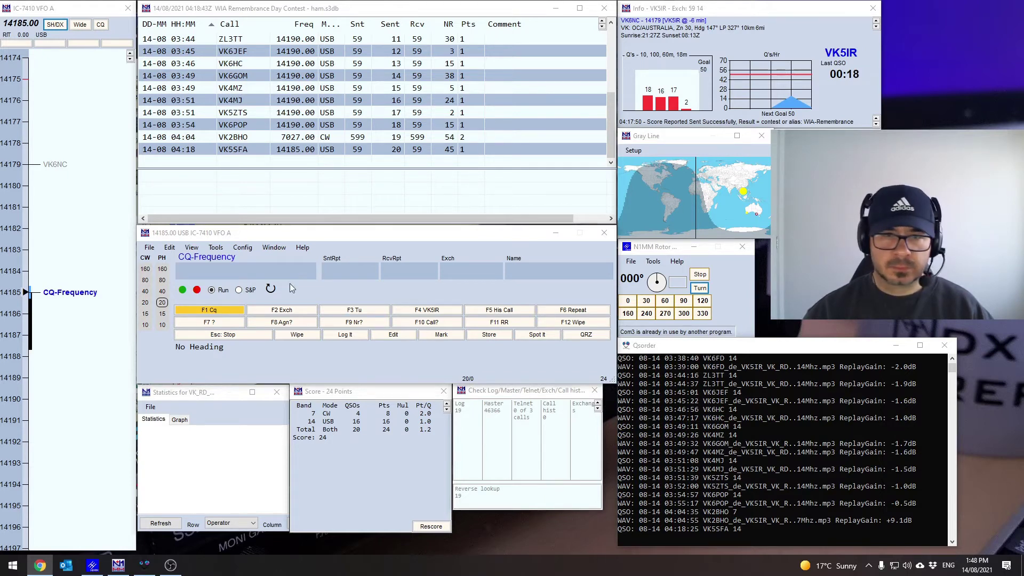
{"action": "type", "text": "VK5"}
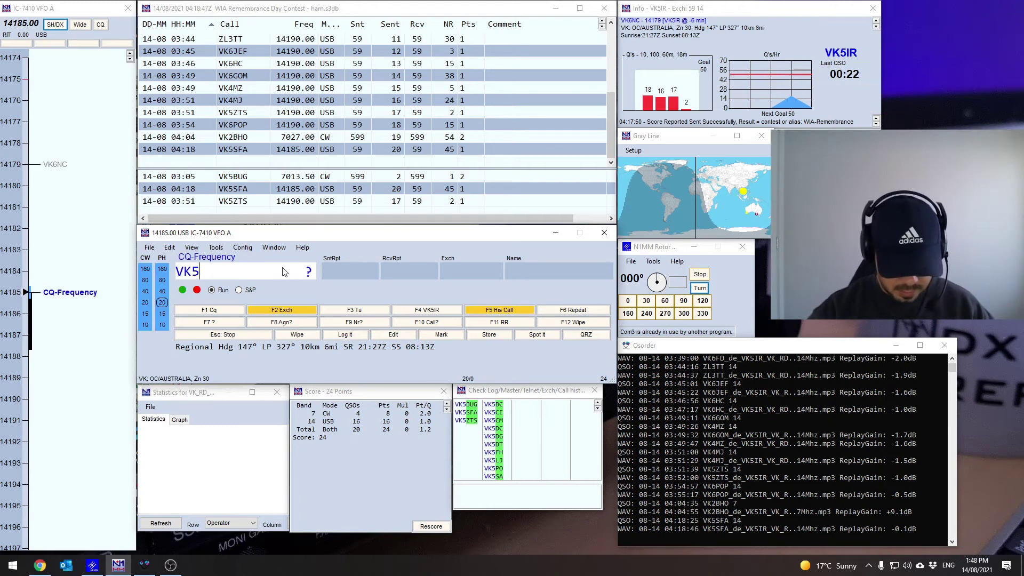
{"action": "type", "text": "MHZ"}
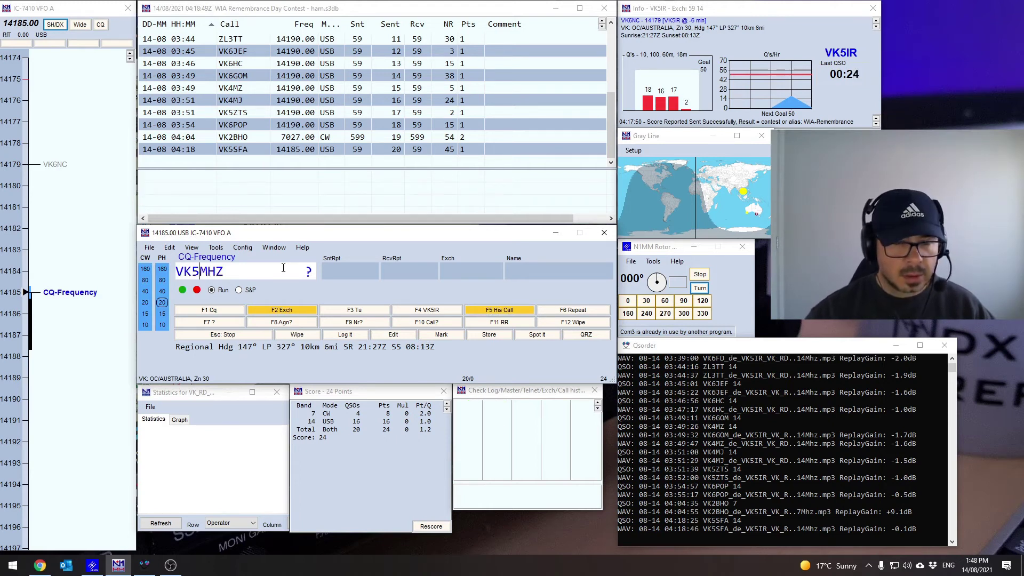
{"action": "key", "text": "Tab"}
{"action": "key", "text": "Tab"}
{"action": "key", "text": "Tab"}
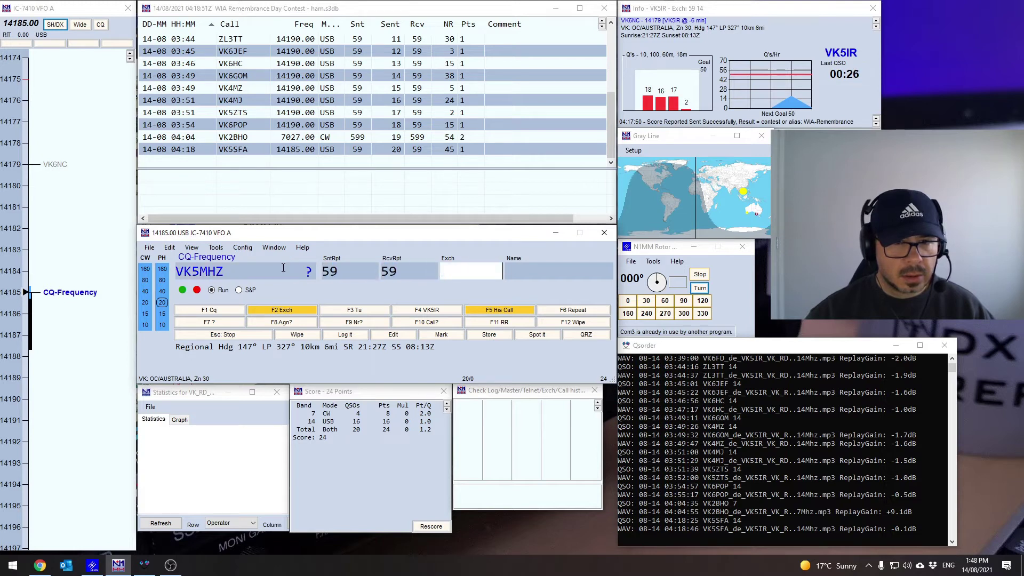
- Extend the entered call sign to VK5MHZ/M and log the contact with 001 as the received exchange
{"action": "left_click", "coordinate": [283, 268]}
{"action": "type", "text": "/"}
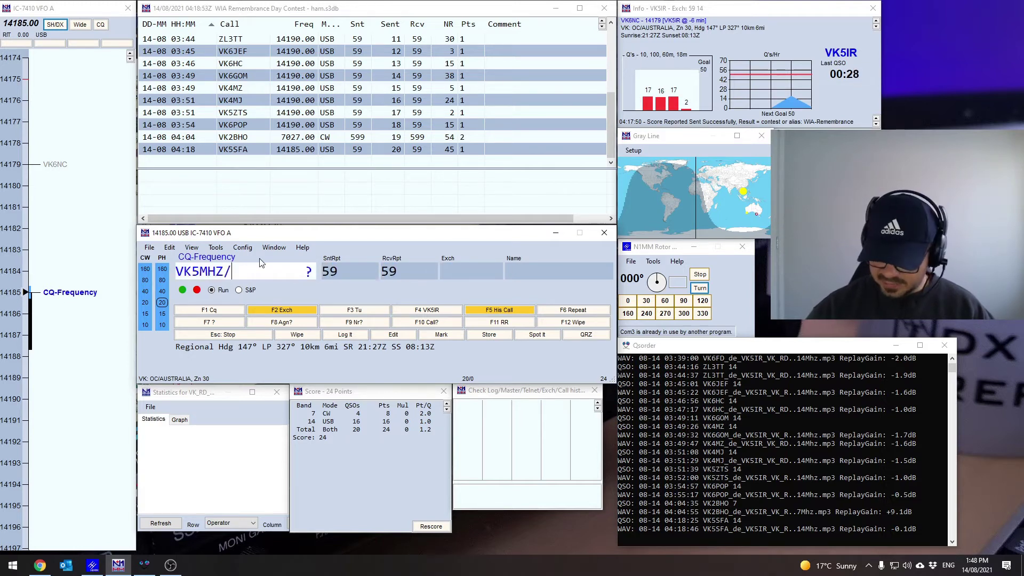
{"action": "type", "text": "M"}
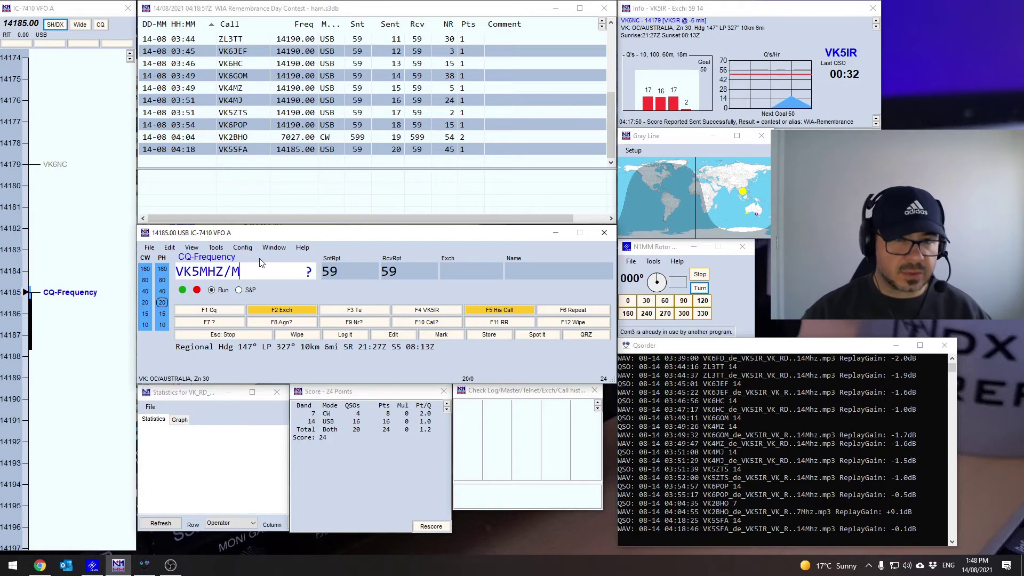
{"action": "key", "text": "Tab"}
{"action": "key", "text": "Tab"}
{"action": "key", "text": "Tab"}
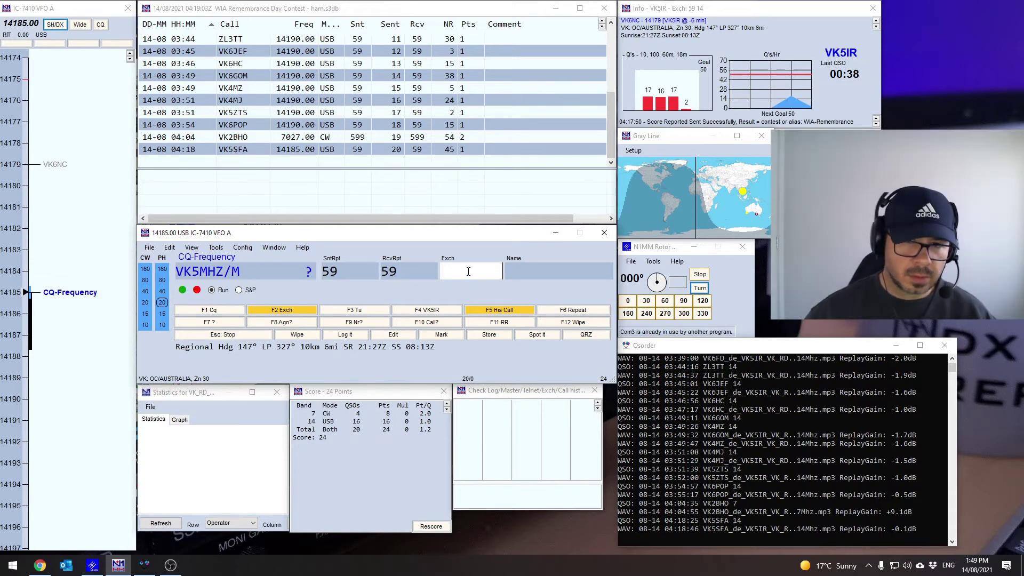
{"action": "type", "text": "001"}
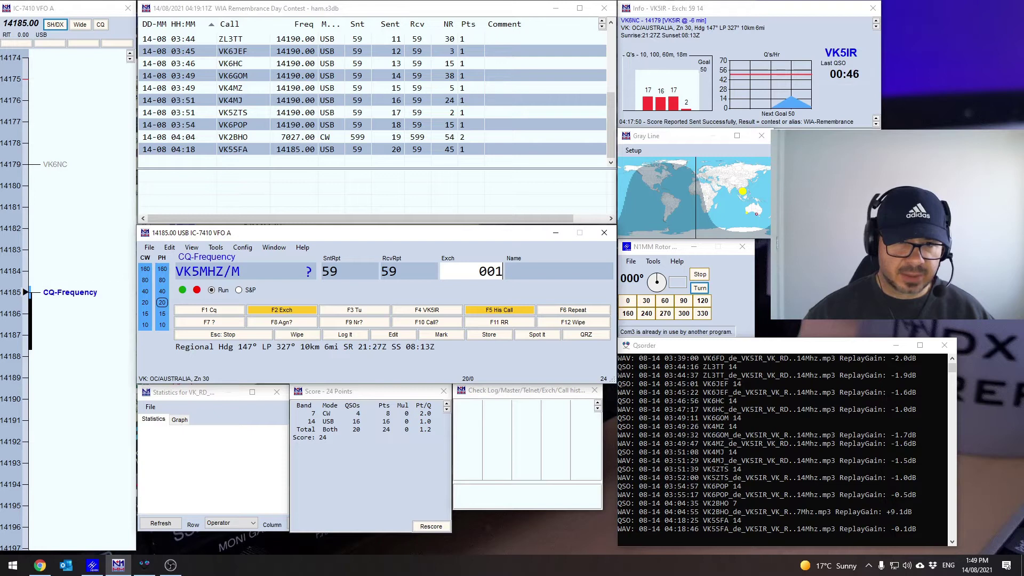
{"action": "key", "text": "Return"}
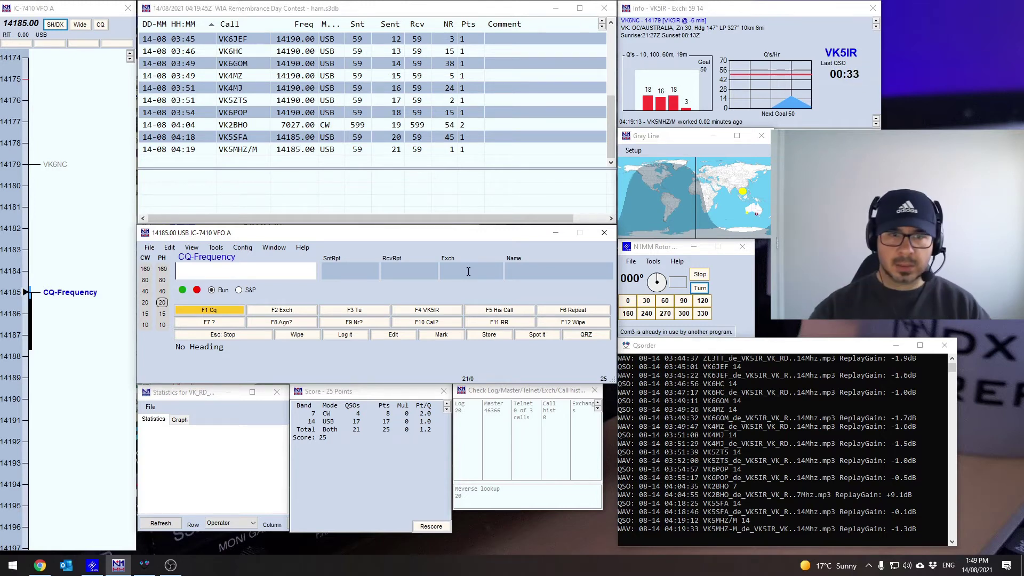
- Call CQ again and log a contact with VK6ZRW using 59 for both reports and 035 as the received exchange
{"action": "key", "text": "F1"}
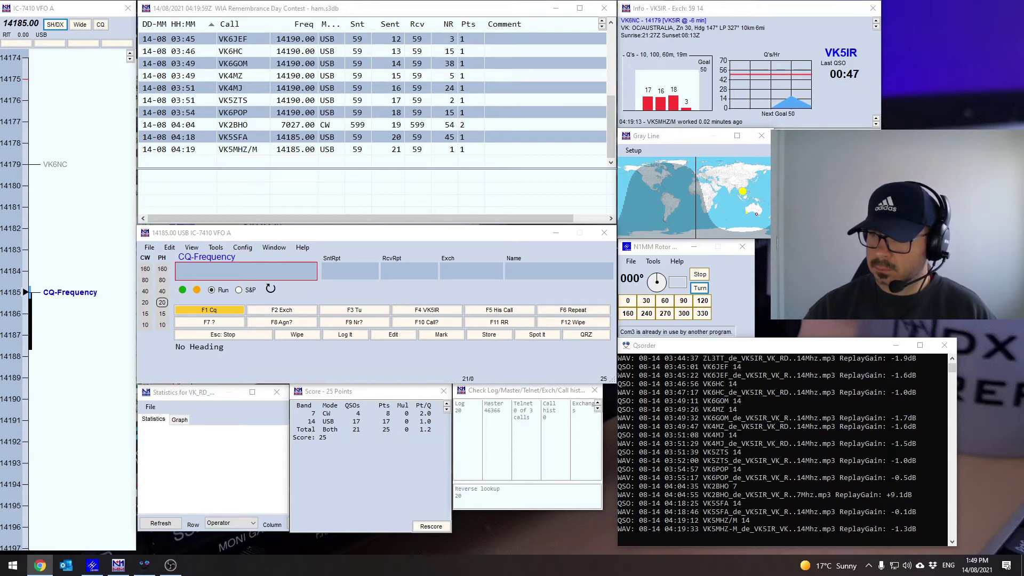
{"action": "key", "text": "F1"}
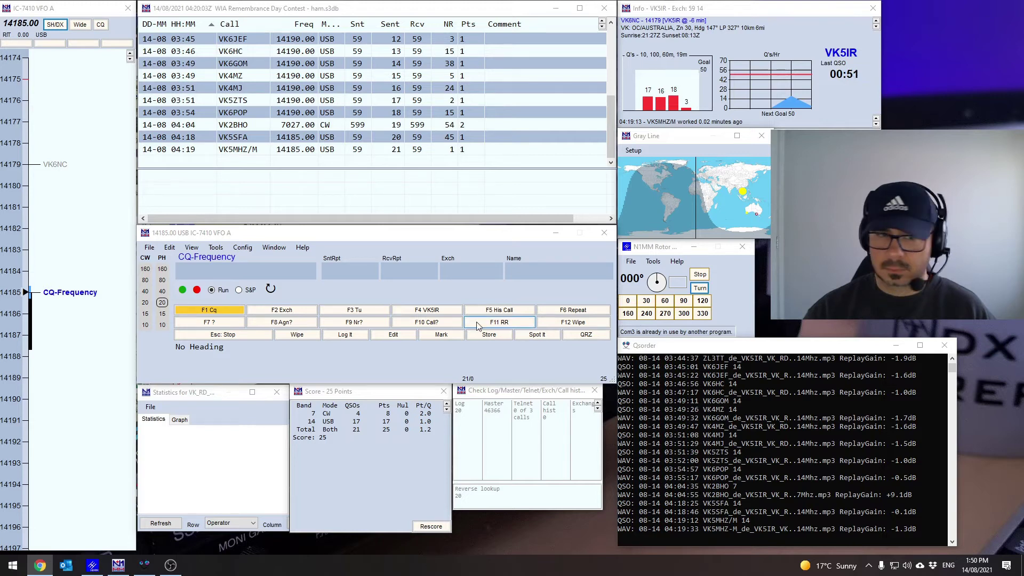
{"action": "left_click", "coordinate": [288, 269]}
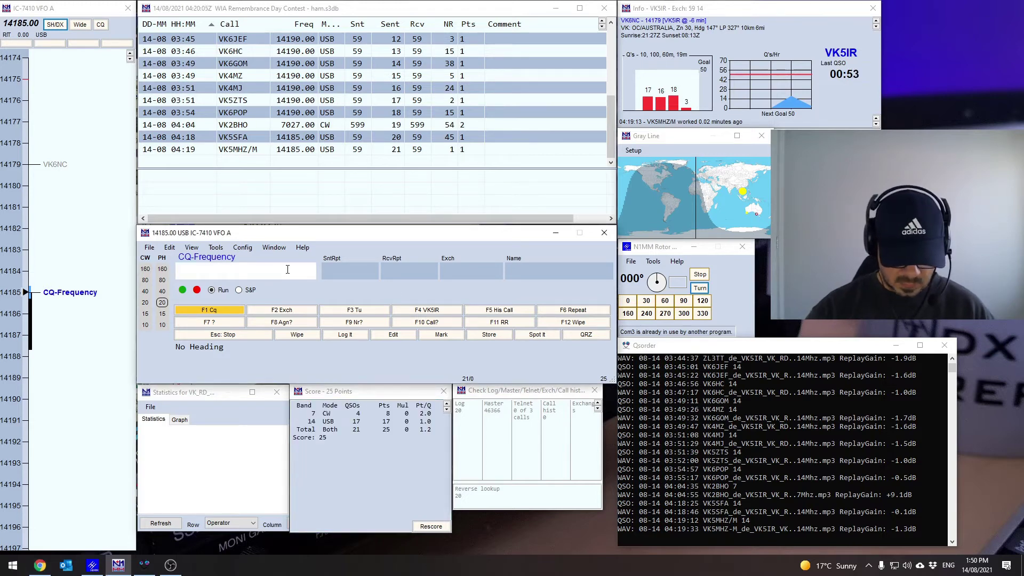
{"action": "type", "text": "VK6ZRW"}
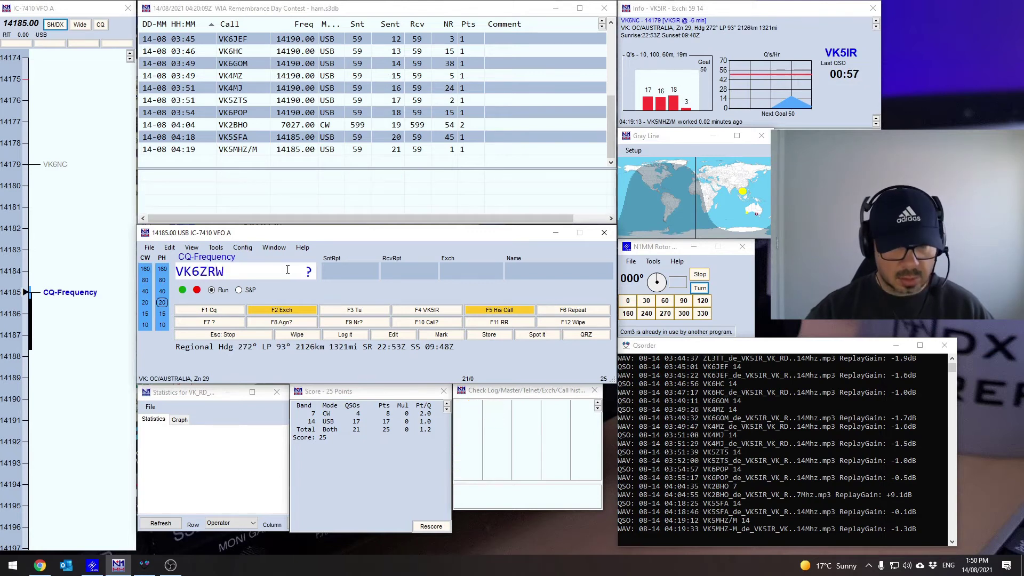
{"action": "key", "text": "Tab"}
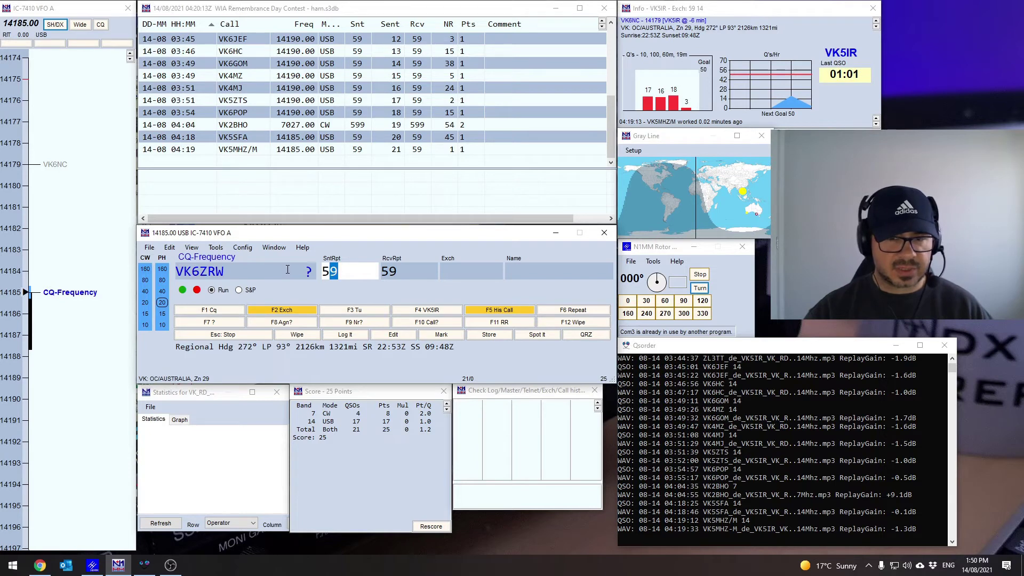
{"action": "key", "text": "Return"}
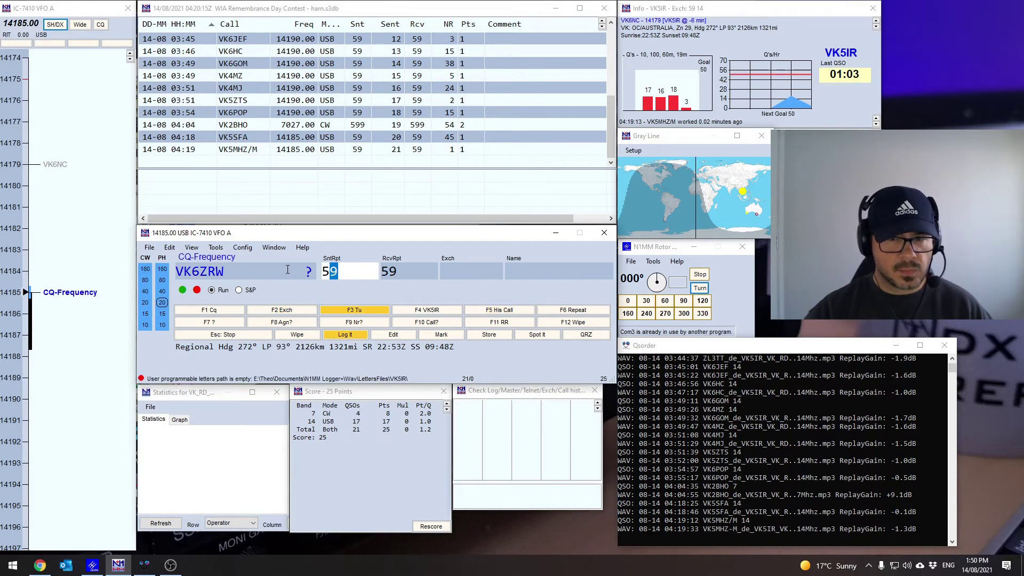
{"action": "key", "text": "Tab"}
{"action": "key", "text": "Tab"}
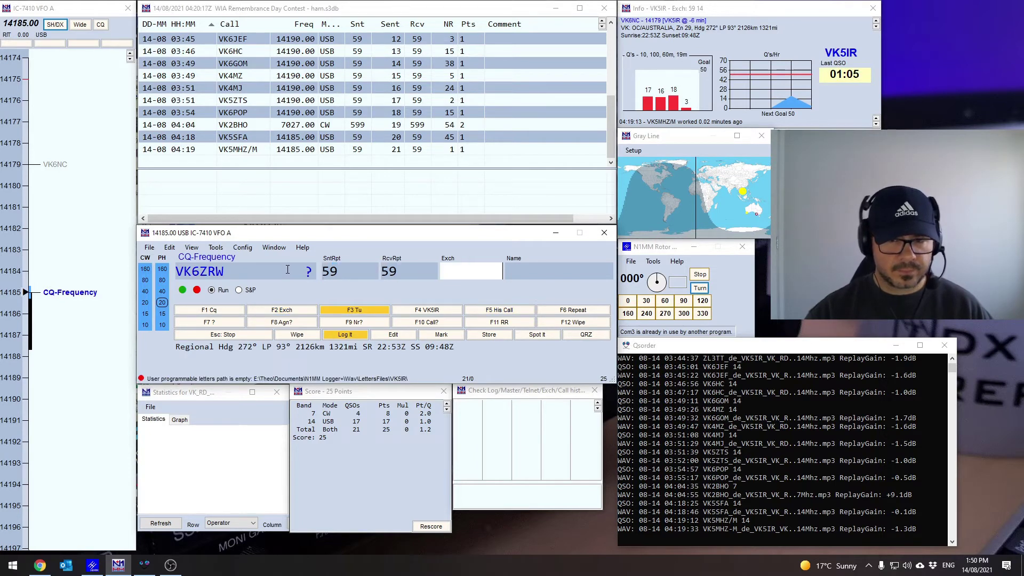
{"action": "type", "text": "035"}
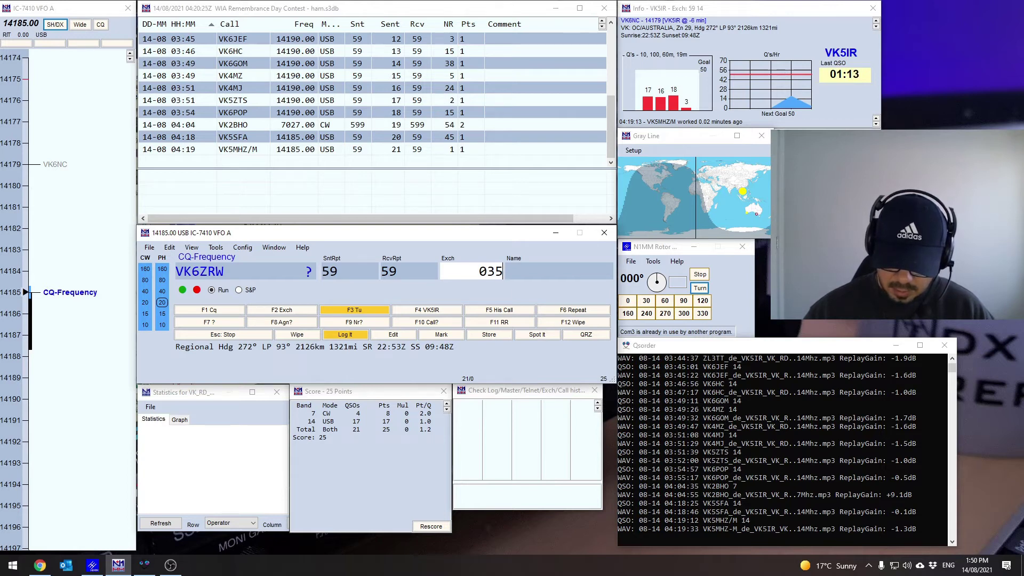
{"action": "key", "text": "Return"}
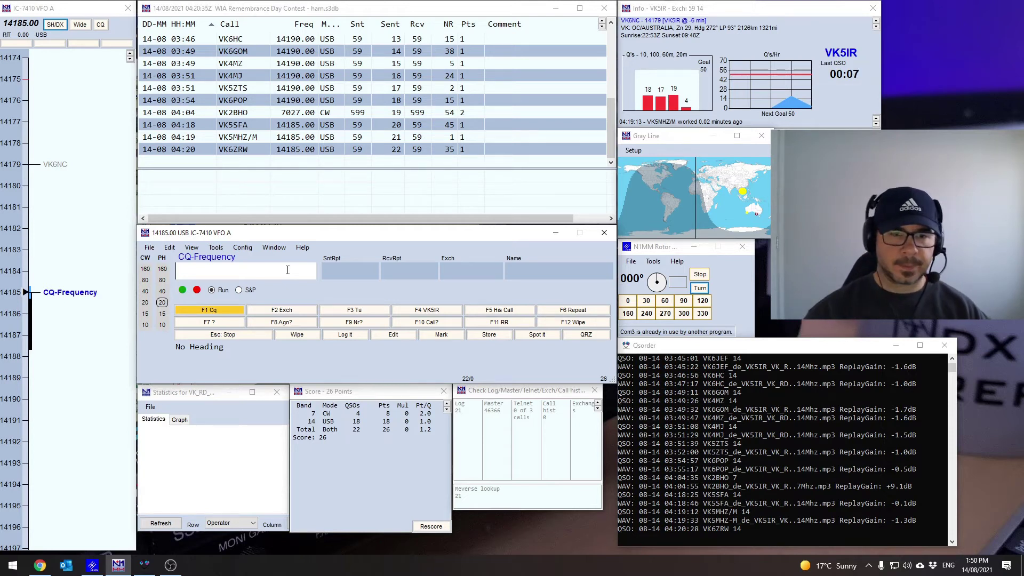
- Repeat the CQ call and enter the call sign VK4HDC with 59 for both reports
{"action": "key", "text": "F1"}
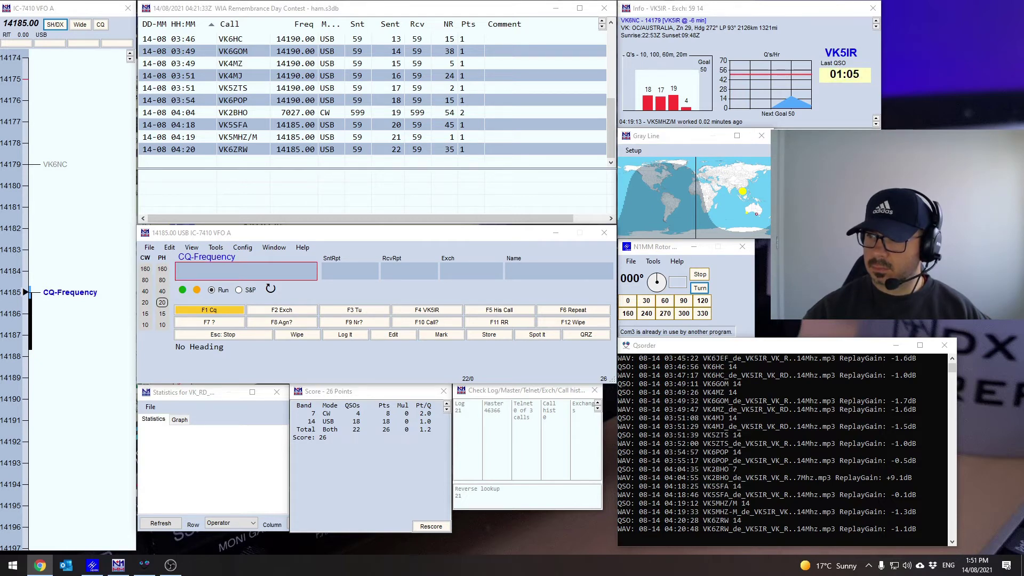
{"action": "key", "text": "F1"}
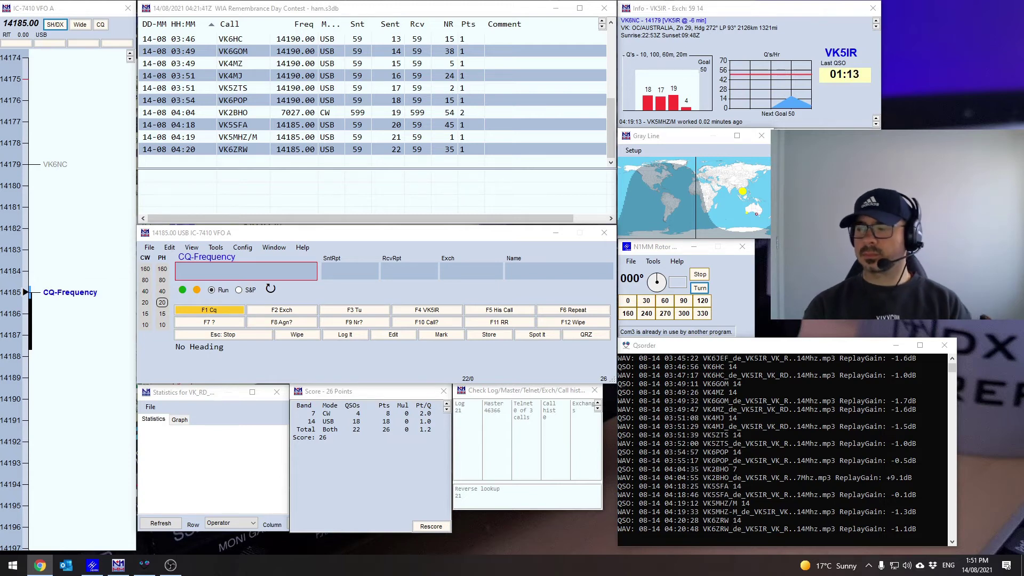
{"action": "key", "text": "F1"}
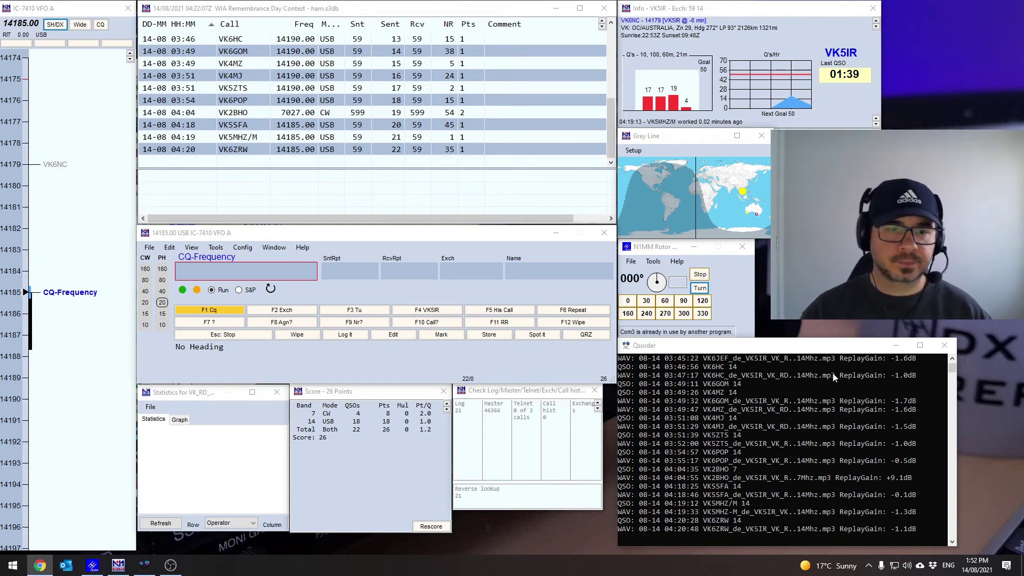
{"action": "left_click", "coordinate": [196, 270]}
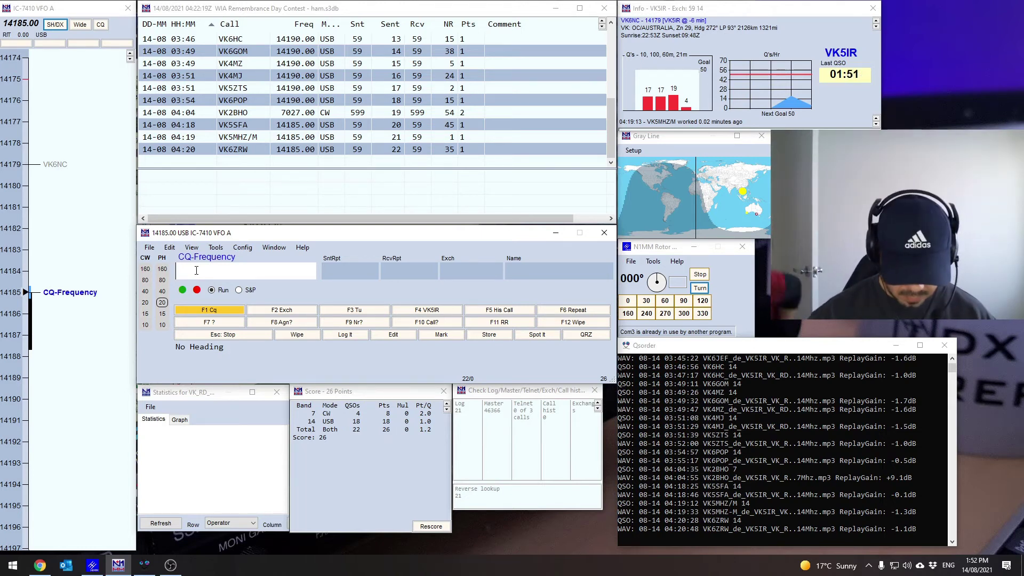
{"action": "type", "text": "VK4"}
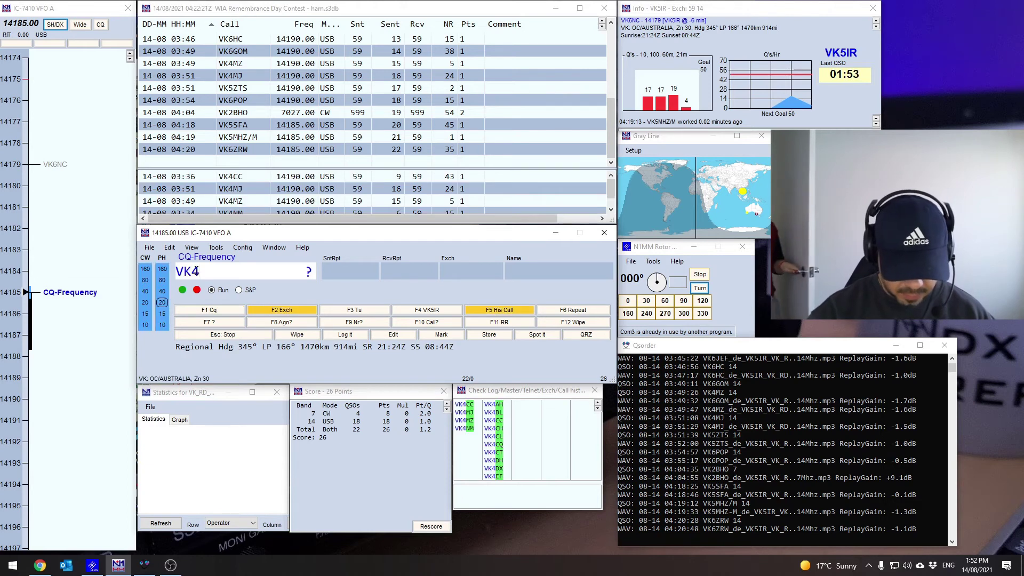
{"action": "type", "text": "HDC"}
{"action": "key", "text": "space"}
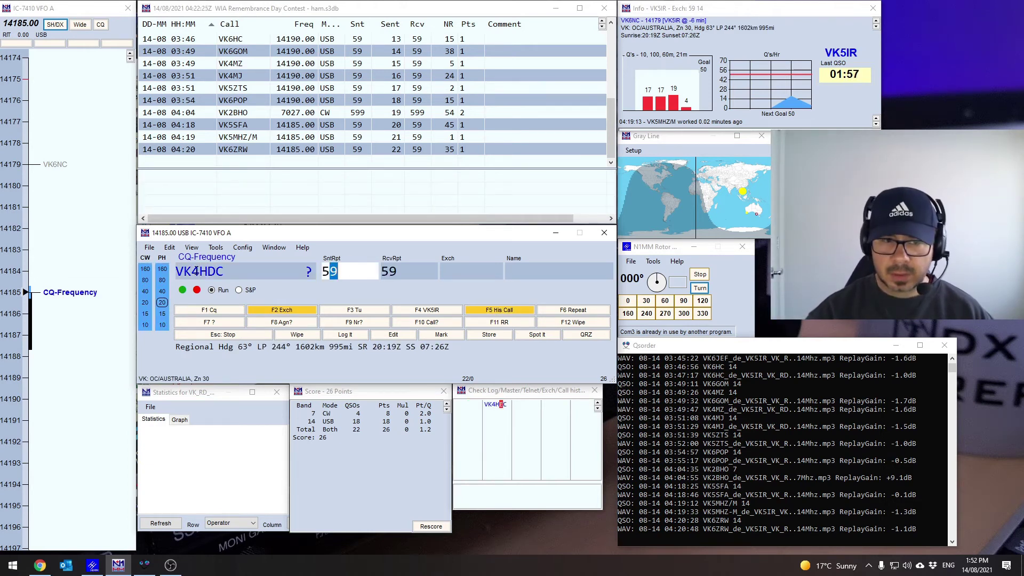
{"action": "key", "text": "Tab"}
{"action": "key", "text": "Tab"}
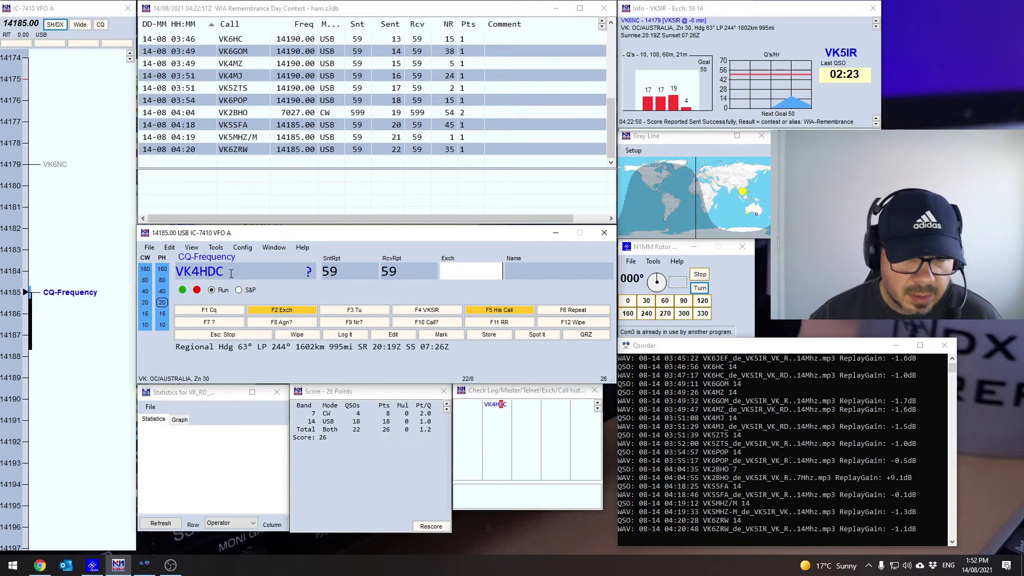
- Correct the entered call sign to VK4ADC
{"action": "left_click_drag", "start_coordinate": [207, 273], "coordinate": [198, 272]}
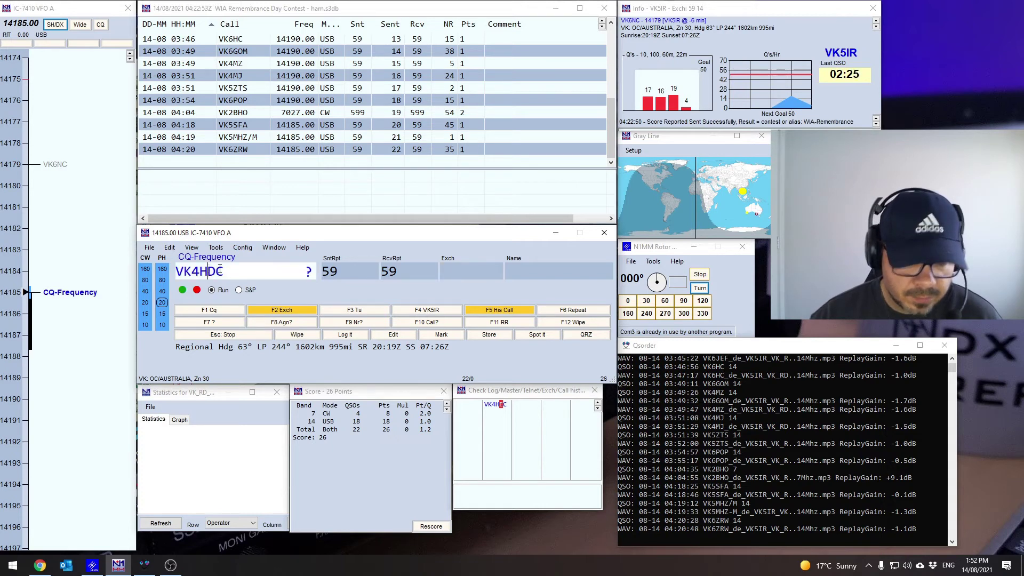
{"action": "key", "text": "BackSpace"}
{"action": "type", "text": "A"}
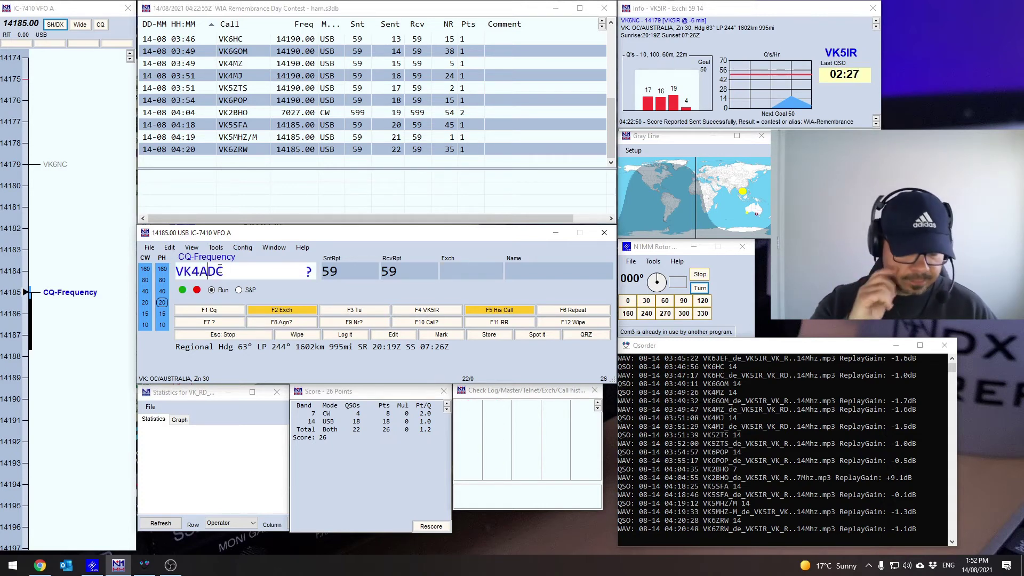
{"action": "key", "text": "Tab"}
{"action": "key", "text": "Tab"}
{"action": "key", "text": "Tab"}
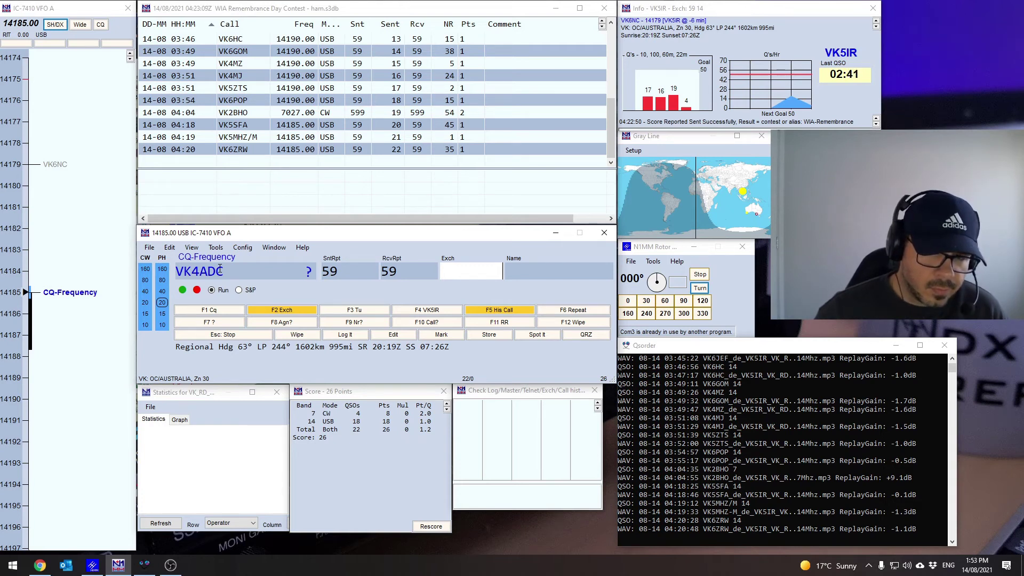
{"action": "type", "text": "0"}
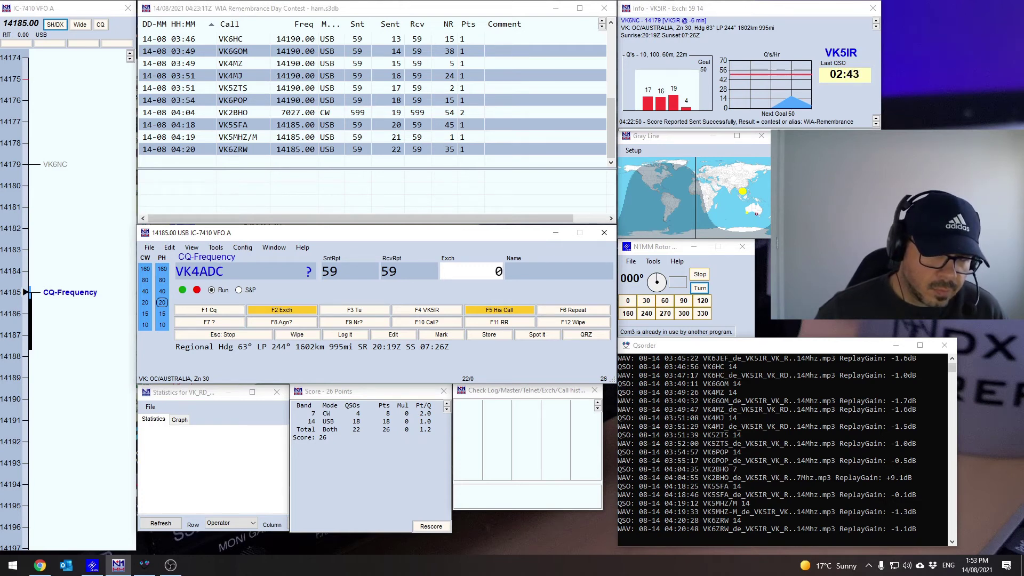
{"action": "type", "text": "55"}
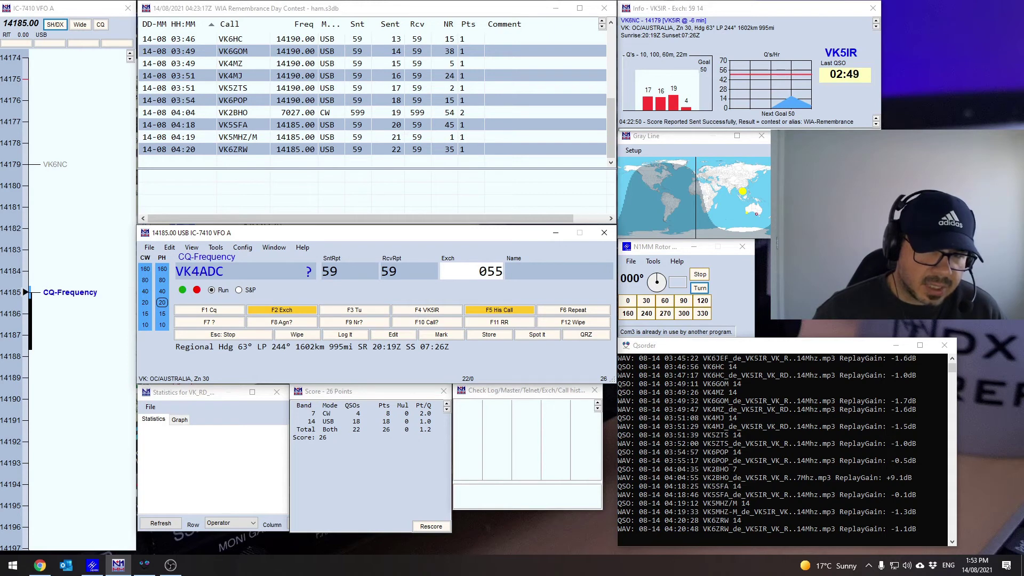
{"action": "key", "text": "Return"}
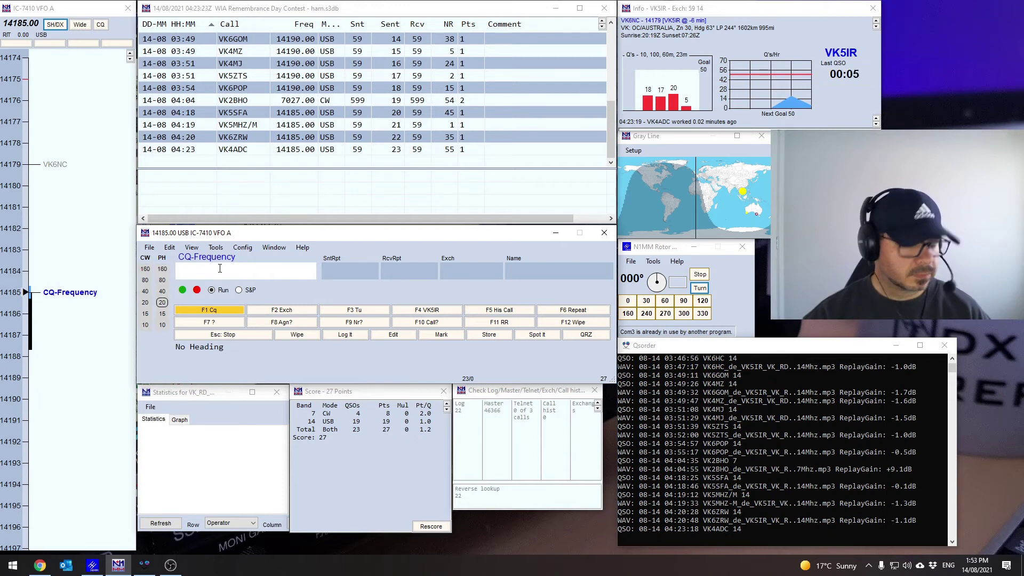
- Call CQ on 14185 kHz and repeat the call with the call sign entry left empty
{"action": "key", "text": "F1"}
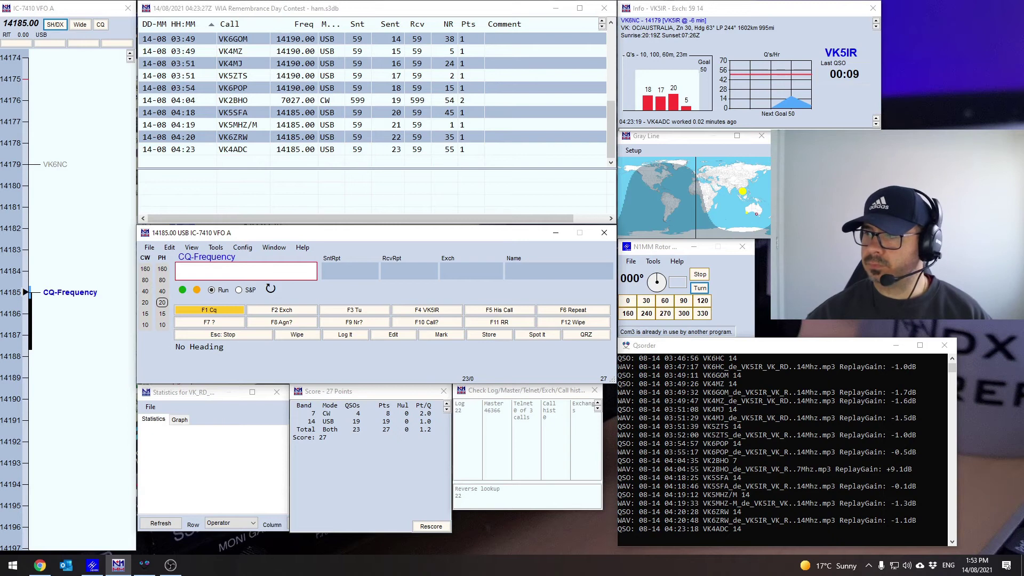
{"action": "left_click", "coordinate": [40, 565]}
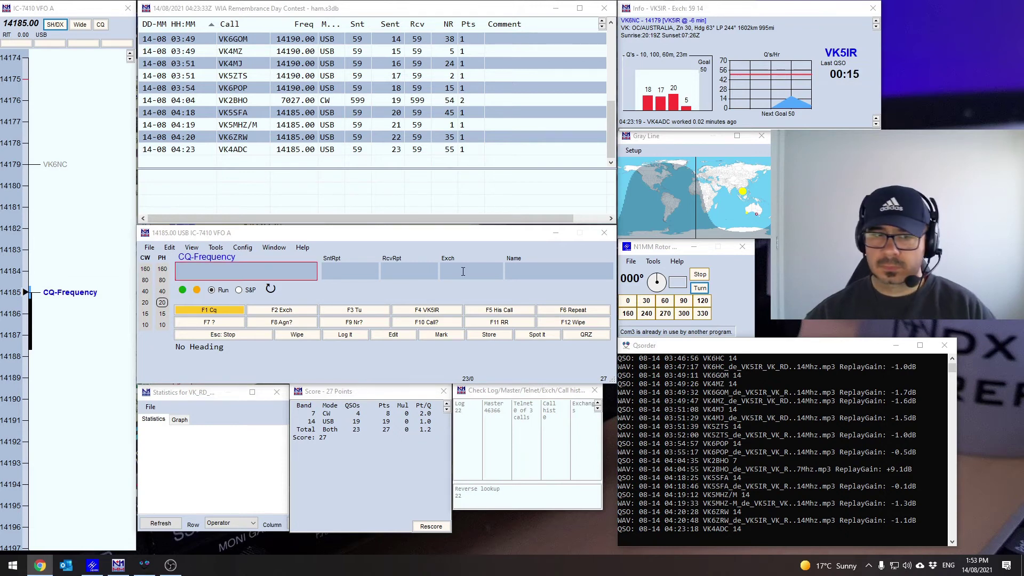
{"action": "left_click", "coordinate": [273, 273]}
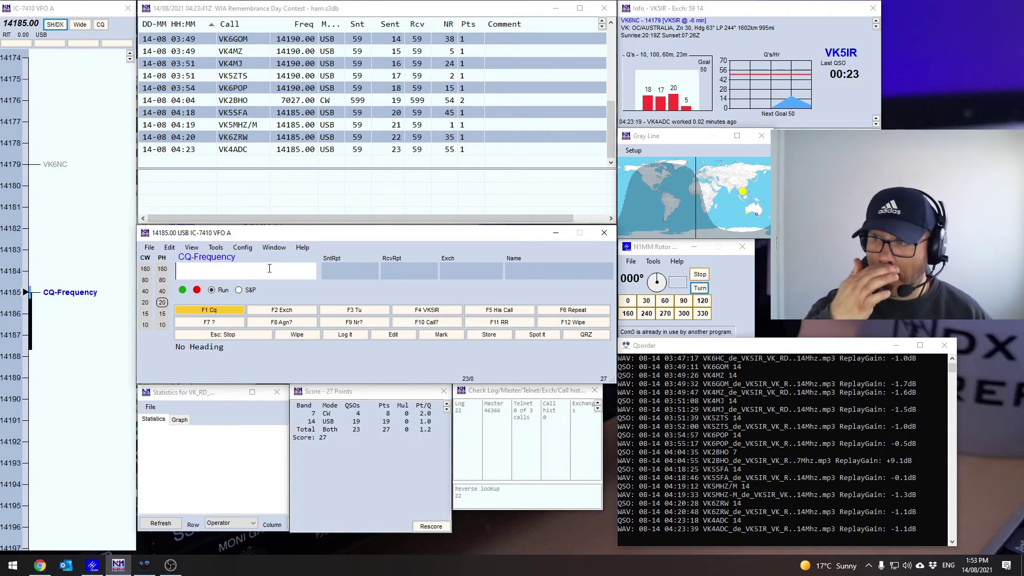
{"action": "key", "text": "F1"}
{"action": "key", "text": "alt+Tab"}
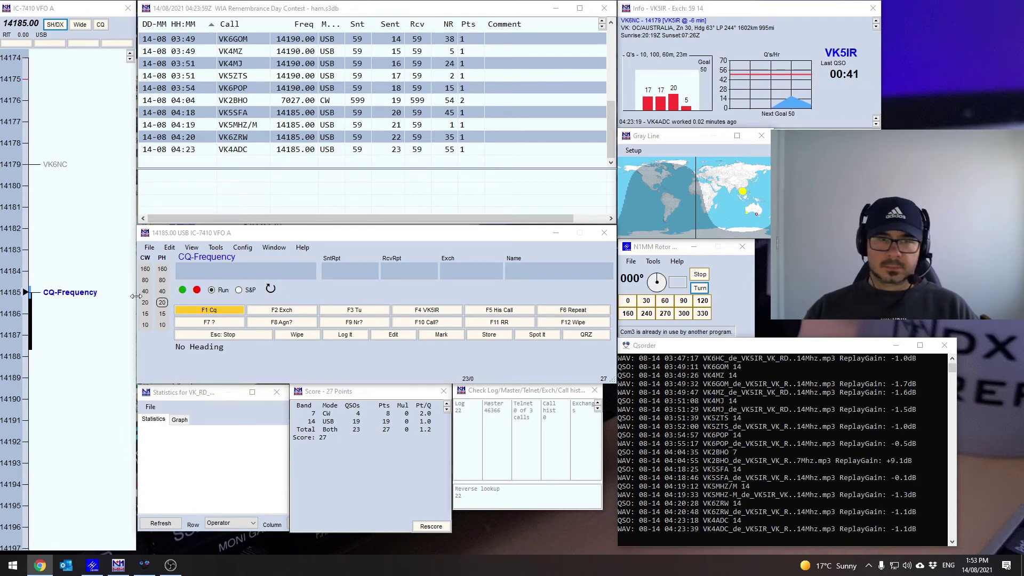
- Enter the partial call sign VK4 and send the CQ call again
{"action": "left_click", "coordinate": [201, 273]}
{"action": "type", "text": "VK4"}
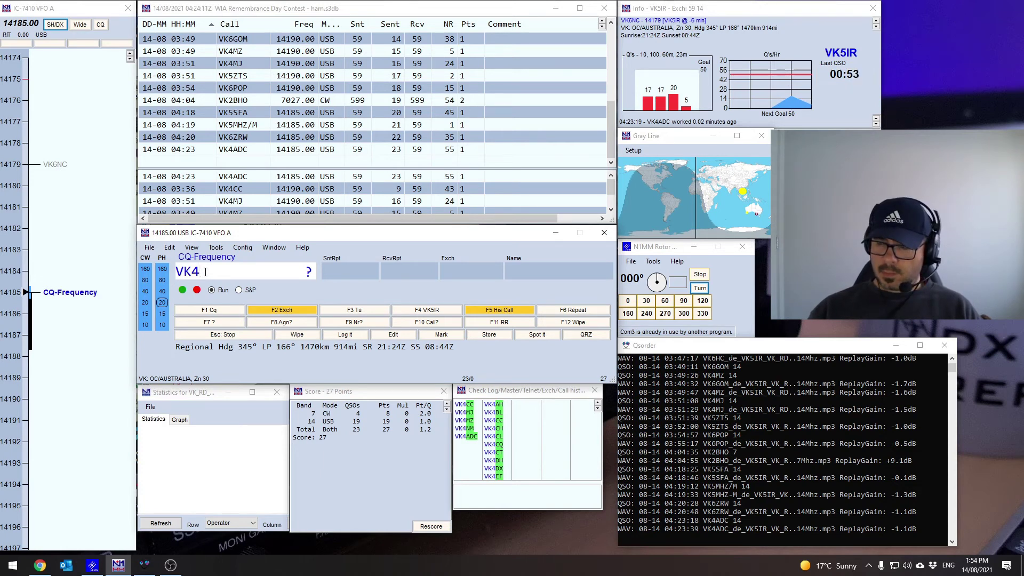
{"action": "key", "text": "Return"}
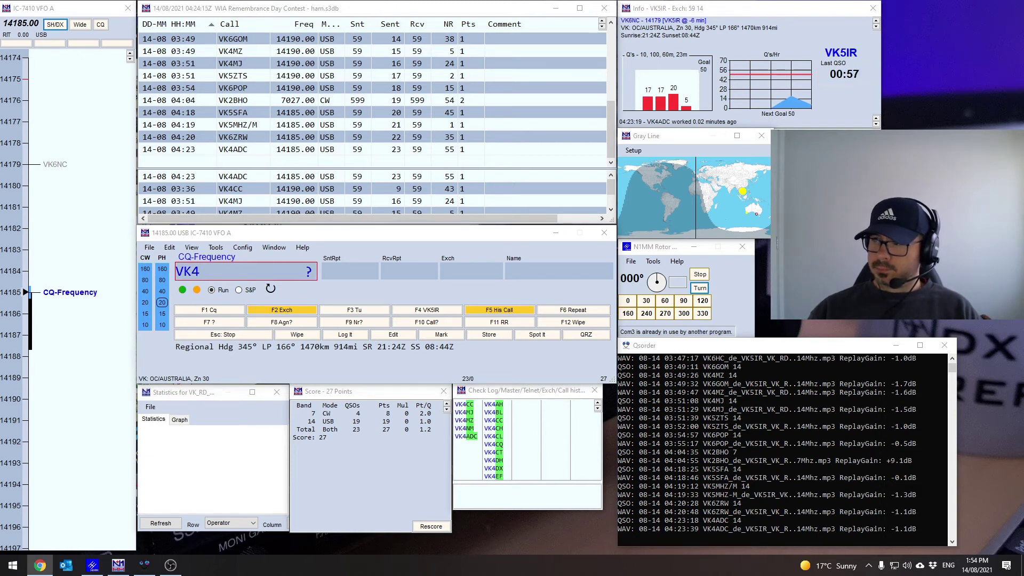
{"action": "key", "text": "F1"}
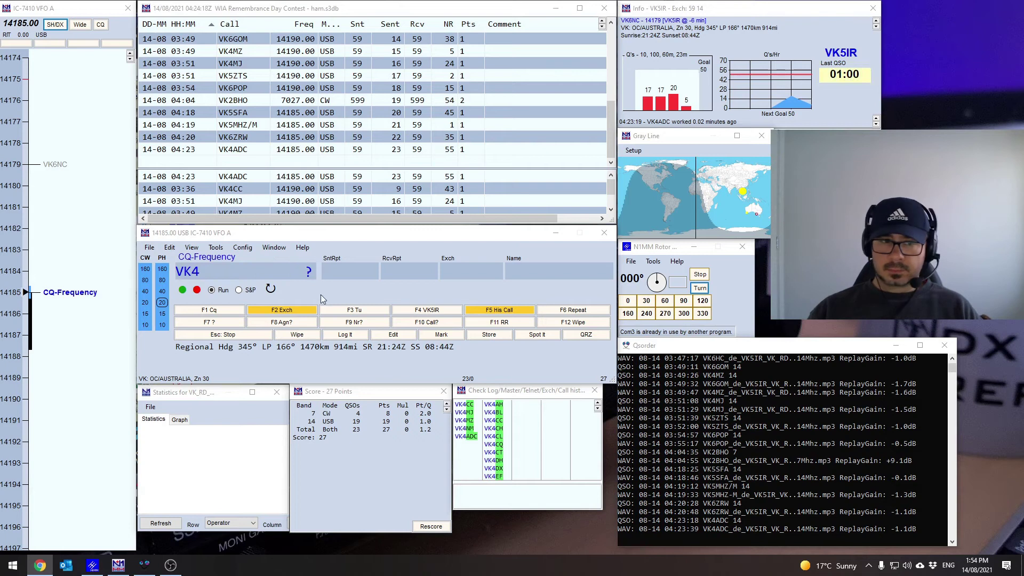
{"action": "left_click", "coordinate": [247, 272]}
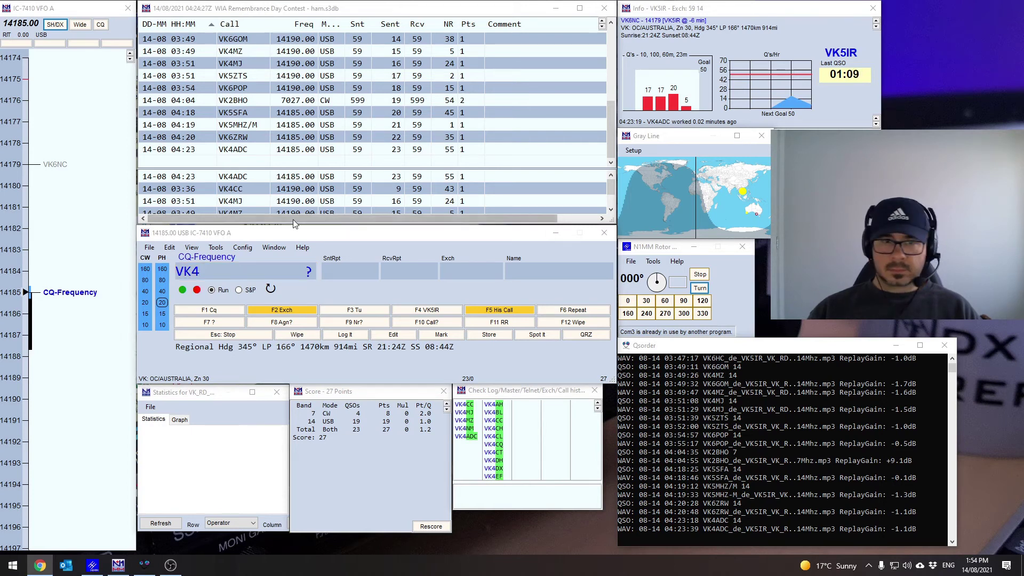
{"action": "left_click", "coordinate": [212, 273]}
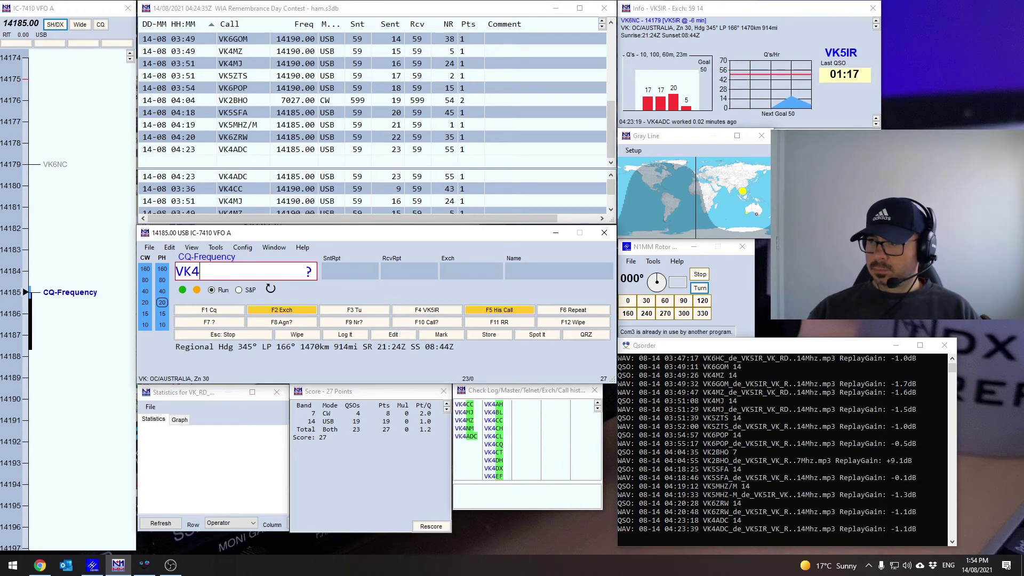
{"action": "key", "text": "alt+Tab"}
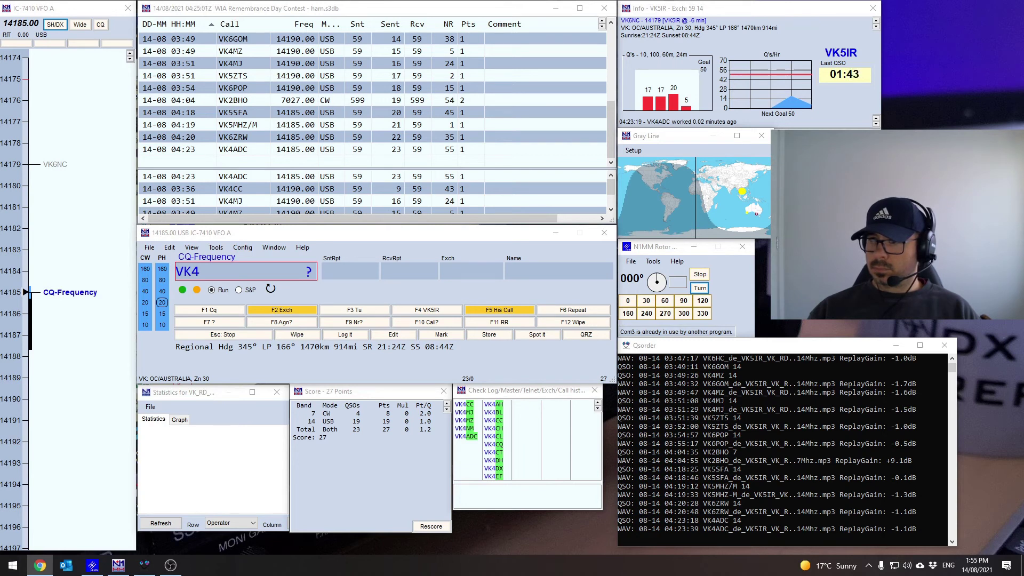
{"action": "key", "text": "Return"}
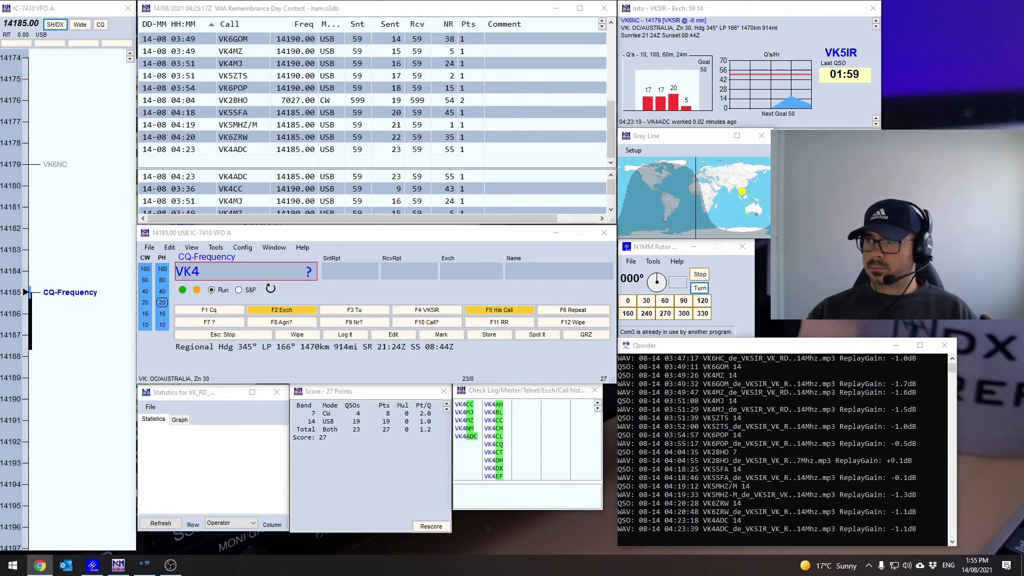
{"action": "key", "text": "Return"}
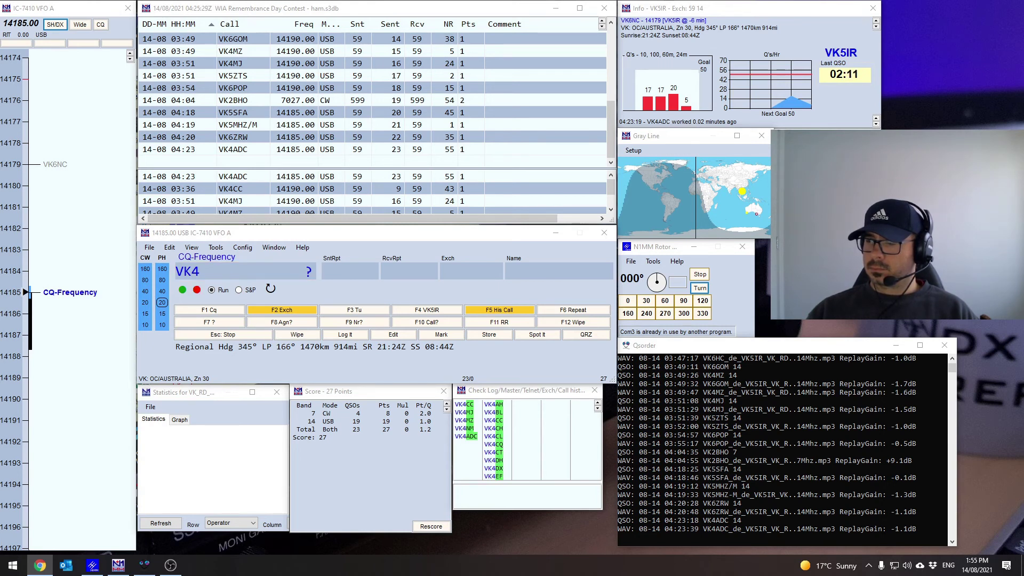
- Complete the partial call sign so that it reads VK4HAW
{"action": "left_click", "coordinate": [263, 273]}
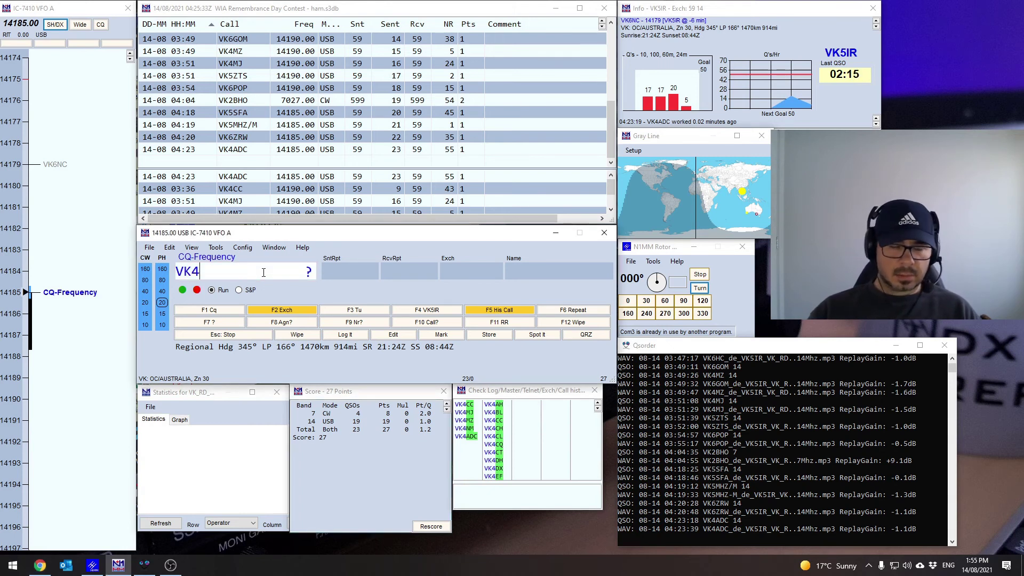
{"action": "key", "text": "BackSpace"}
{"action": "type", "text": "AW"}
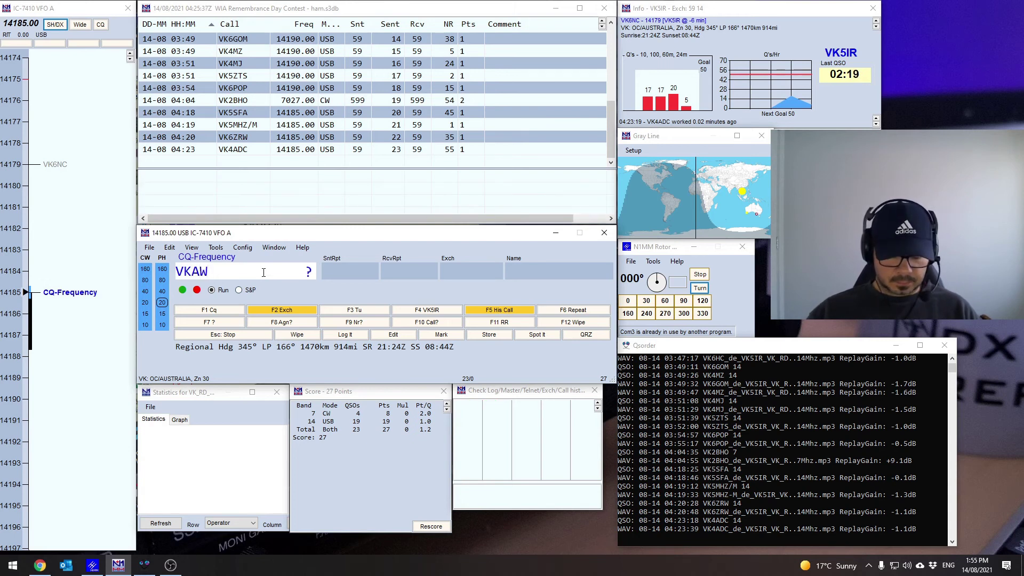
{"action": "type", "text": "H"}
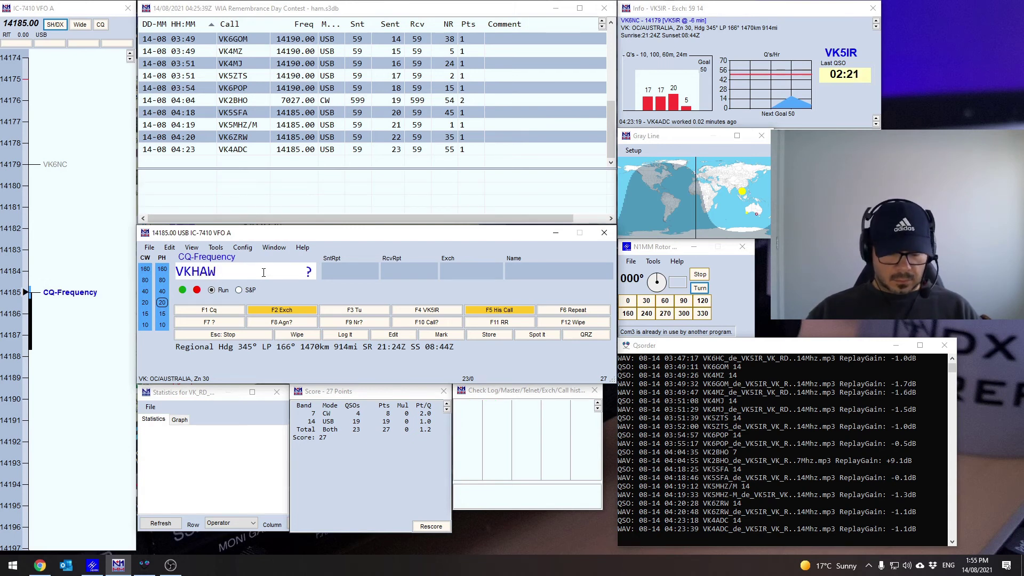
{"action": "type", "text": "4"}
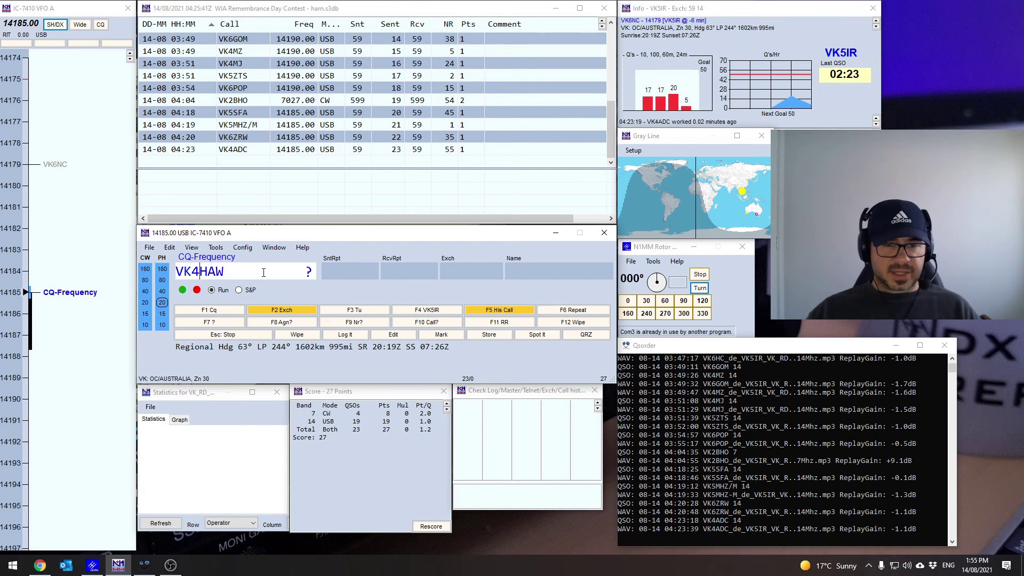
- Log the VK4HAW contact using 59 for both reports and 006 as the received exchange
{"action": "key", "text": "Tab"}
{"action": "key", "text": "Tab"}
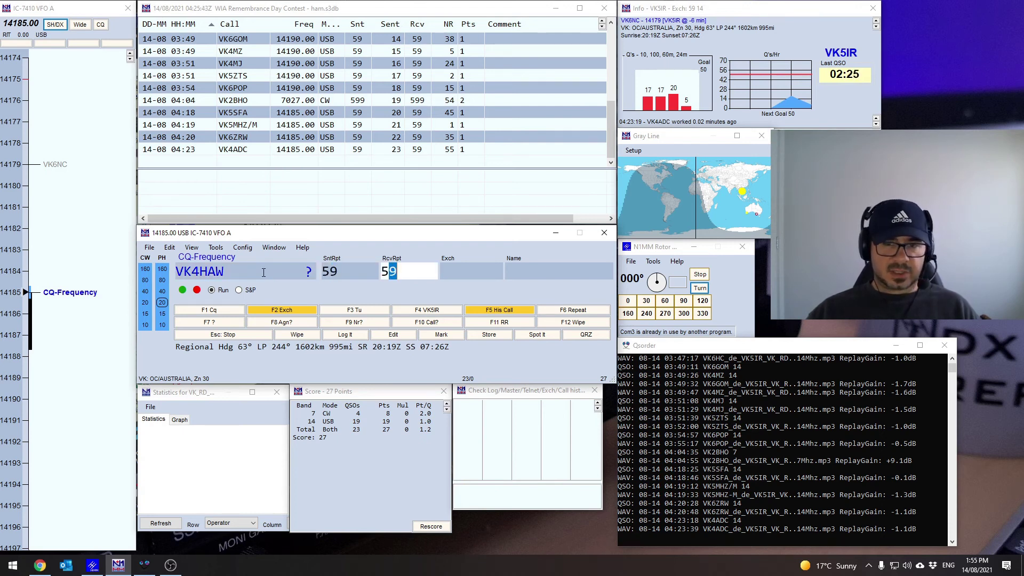
{"action": "key", "text": "Tab"}
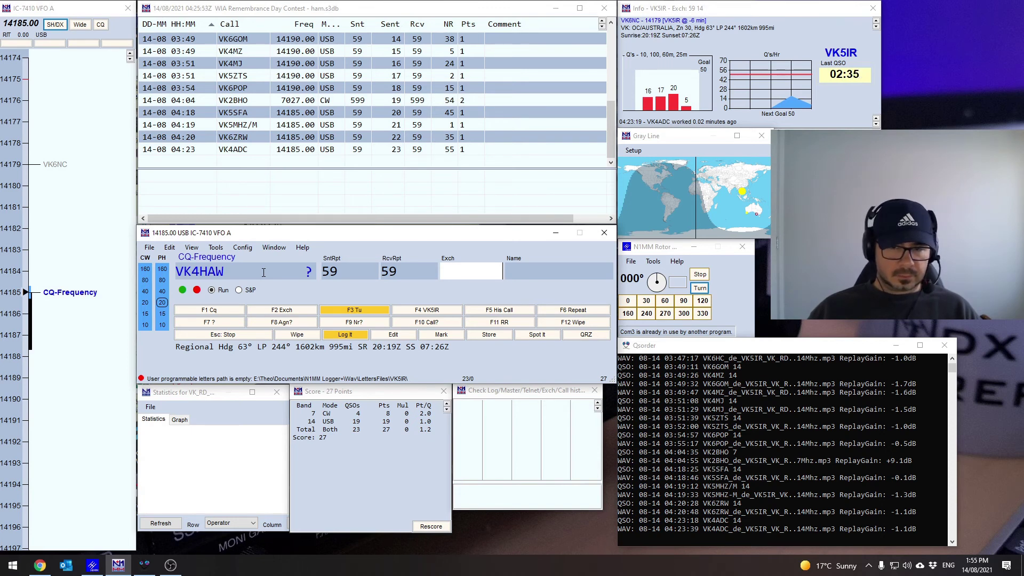
{"action": "type", "text": "006"}
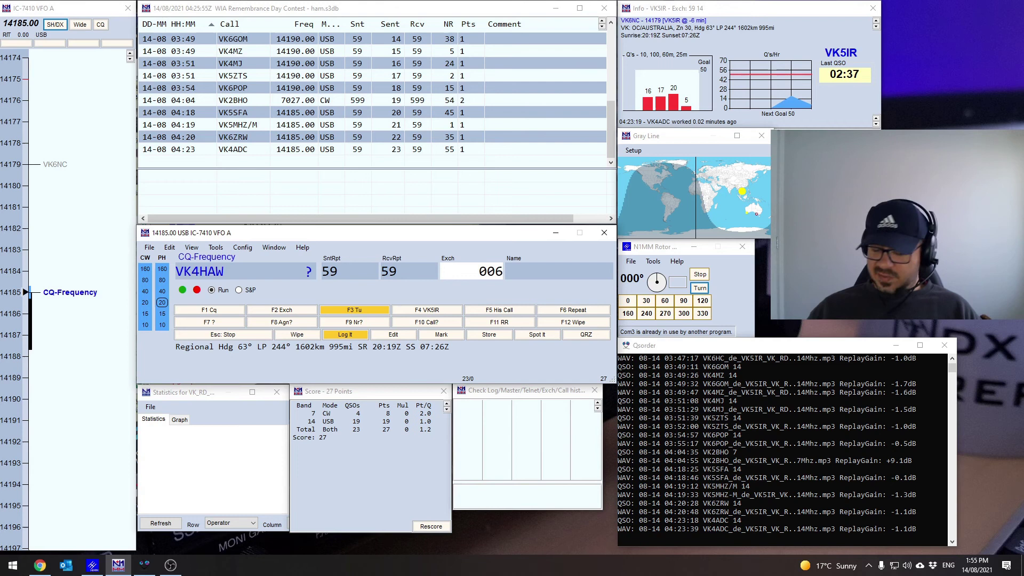
{"action": "key", "text": "Return"}
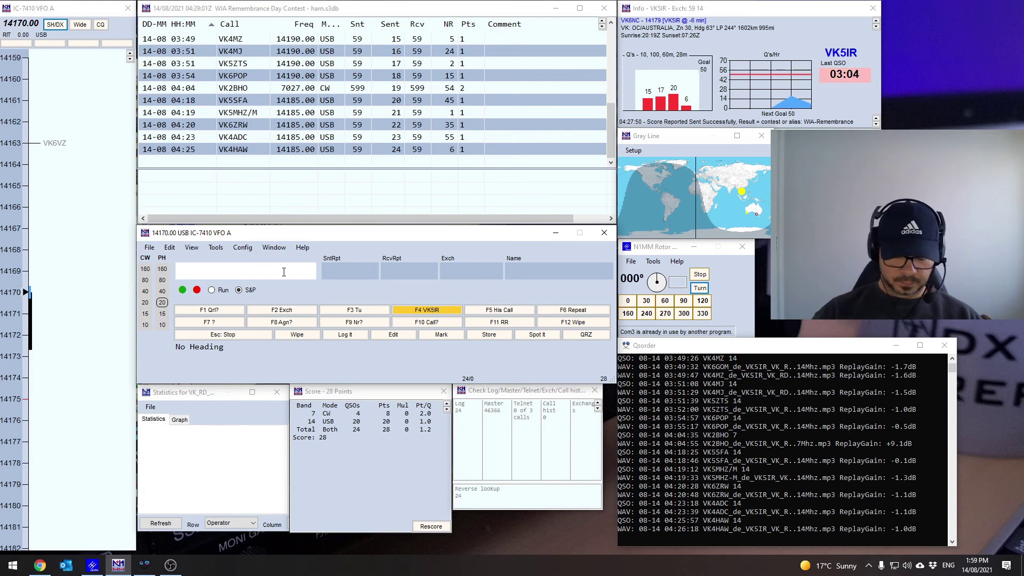
- Log a search-and-pounce contact with VK6CSW on 14170 kHz using 59 for both reports and 040 as the received exchange
{"action": "type", "text": "VK6"}
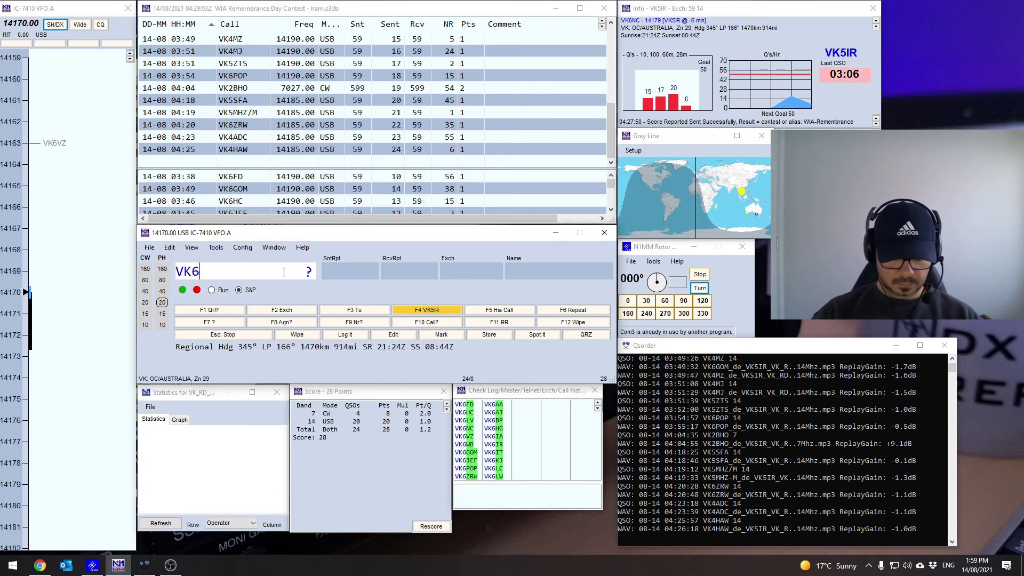
{"action": "type", "text": "CSW"}
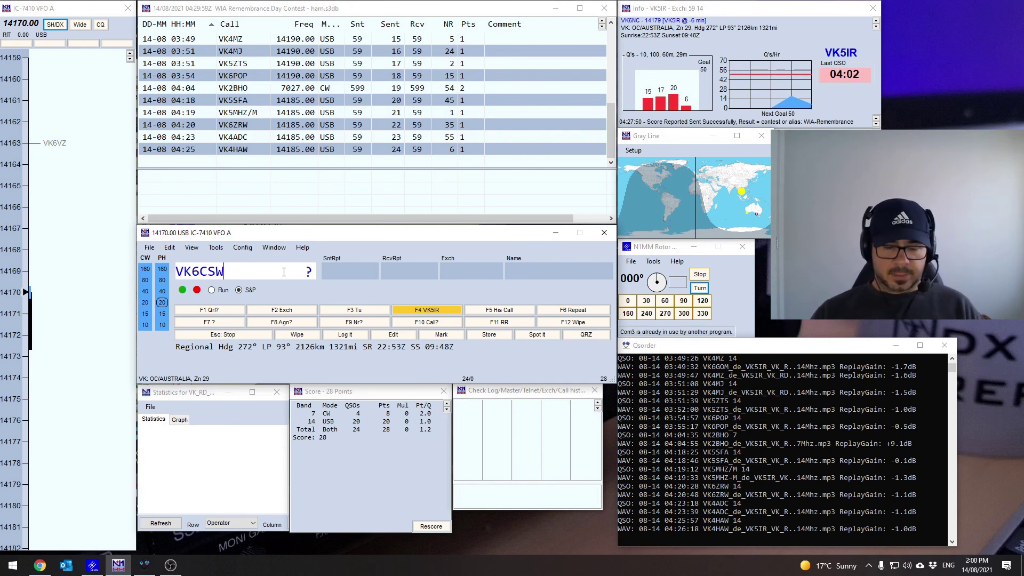
{"action": "key", "text": "Return"}
{"action": "key", "text": "Tab"}
{"action": "key", "text": "Tab"}
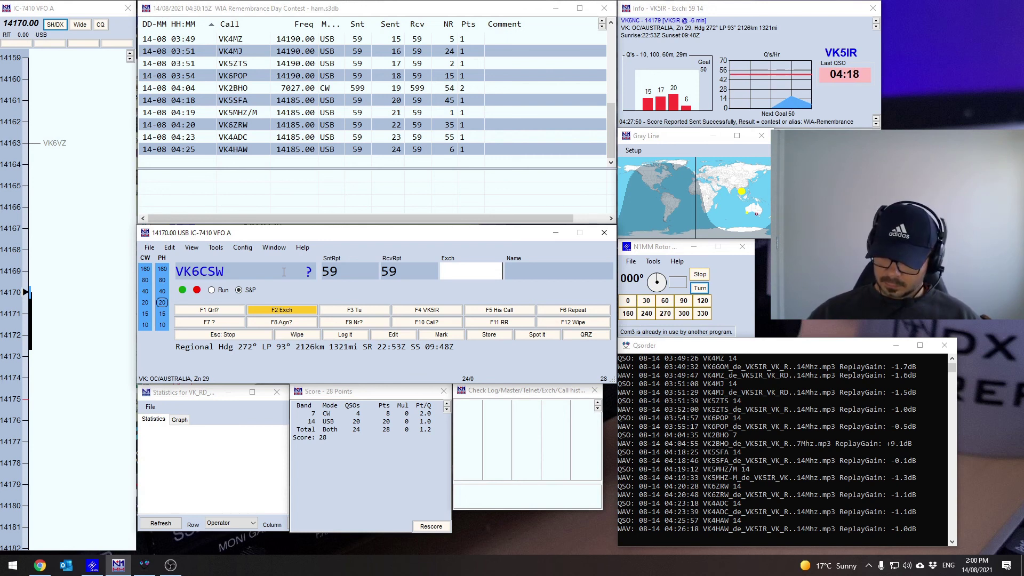
{"action": "type", "text": "040"}
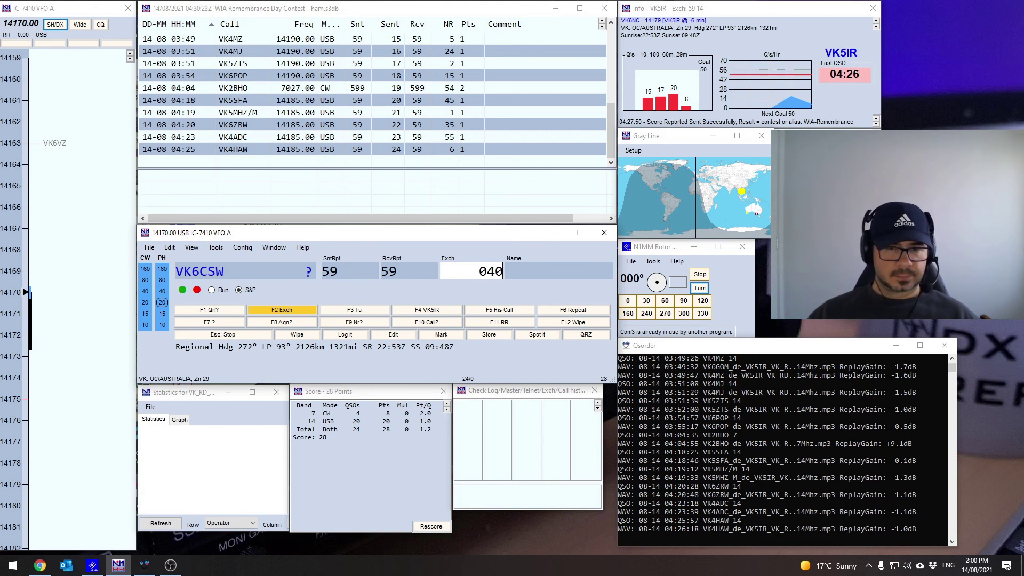
{"action": "key", "text": "Return"}
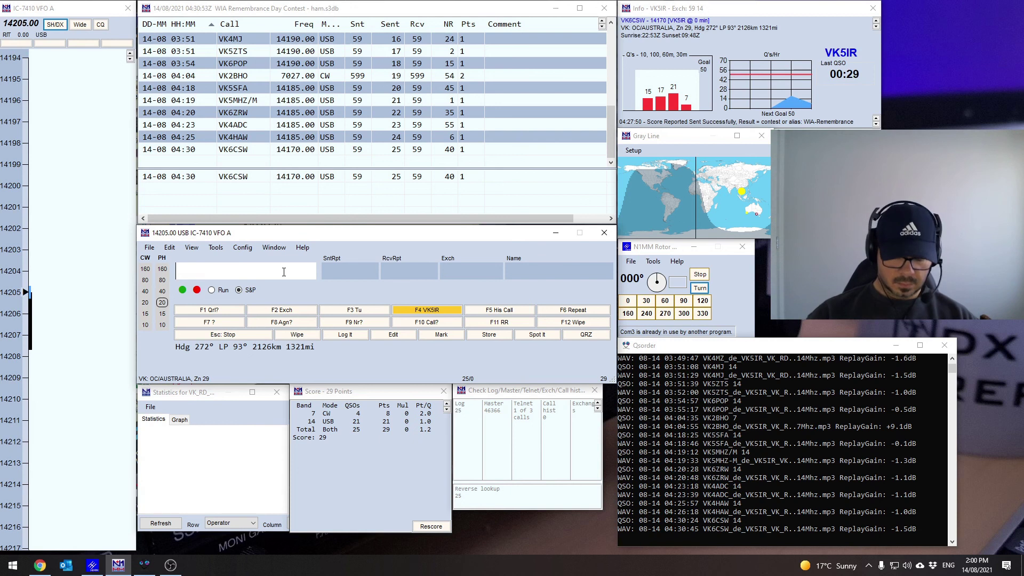
- Enter the call sign VK6NC for the station on 14205 kHz
{"action": "type", "text": "VK6NC"}
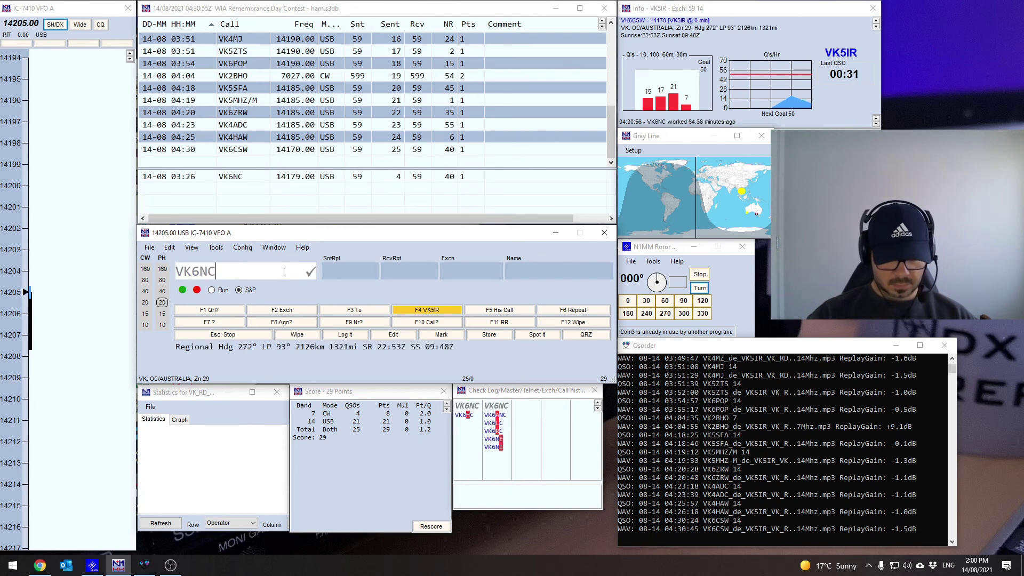